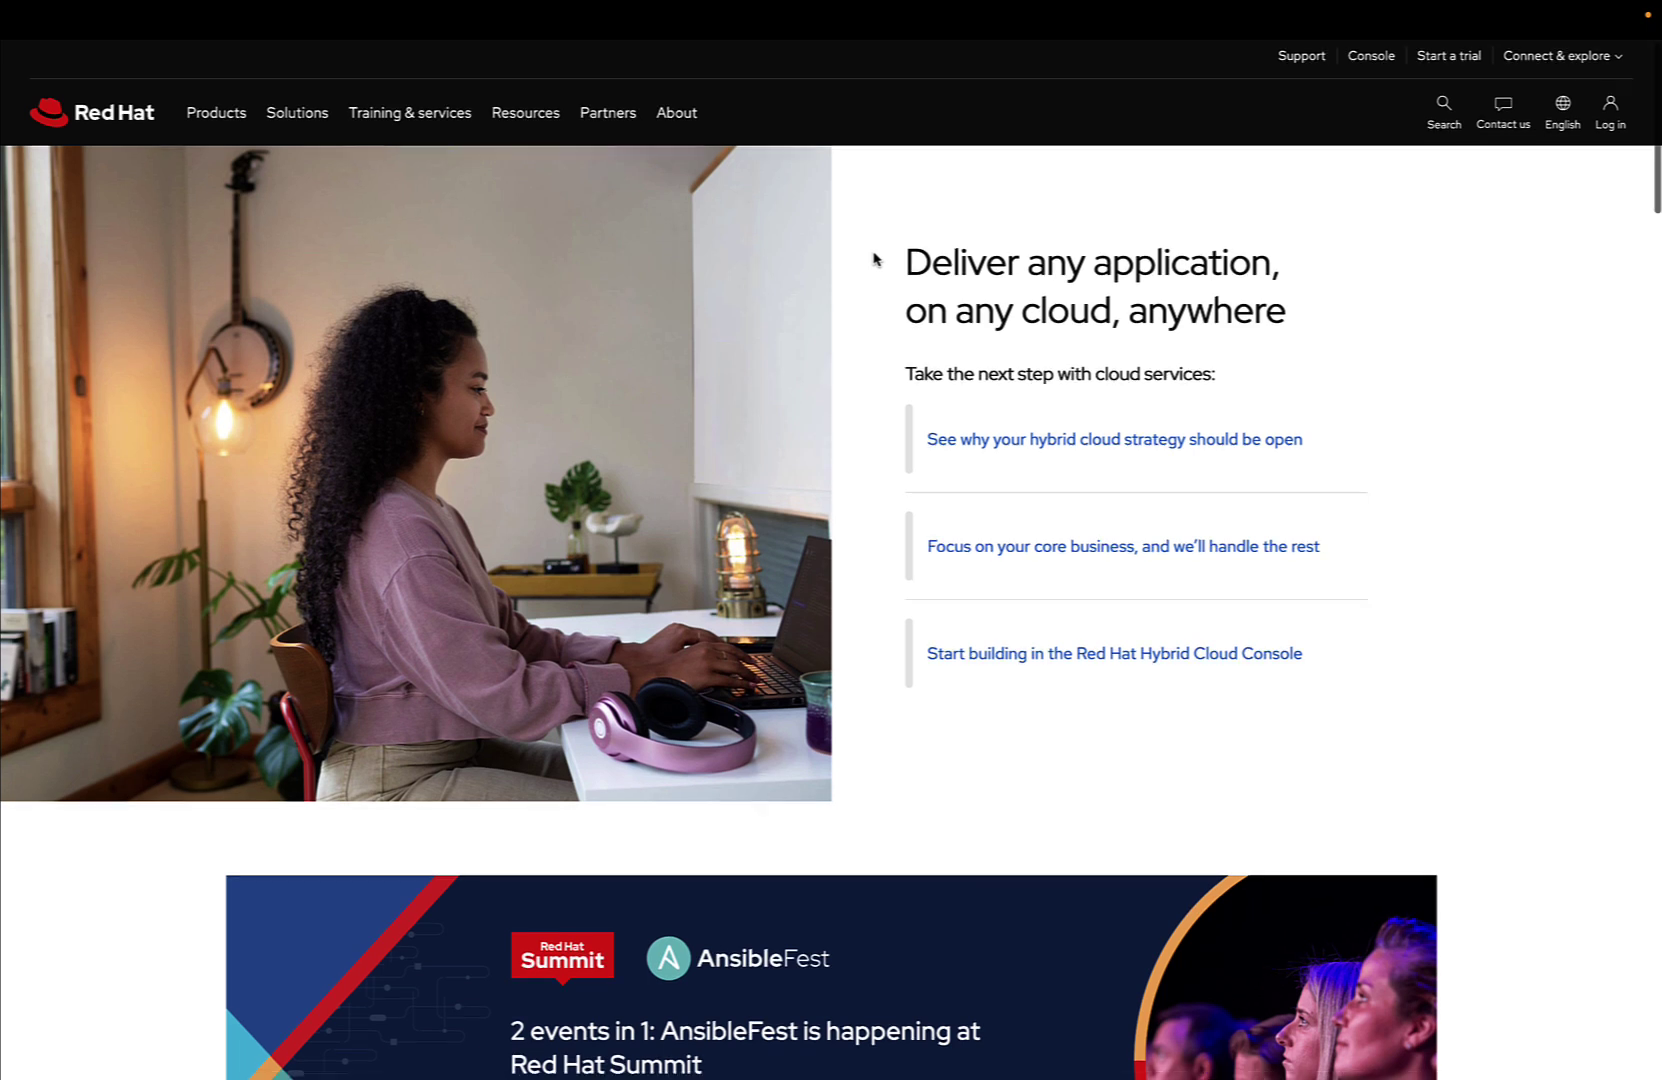
# Scroll the redhat.com page and open the Red Hat Ansible Automation Platform product page
pyautogui.scroll(-5, 873, 259)
pyautogui.scroll(-3, 873, 259)
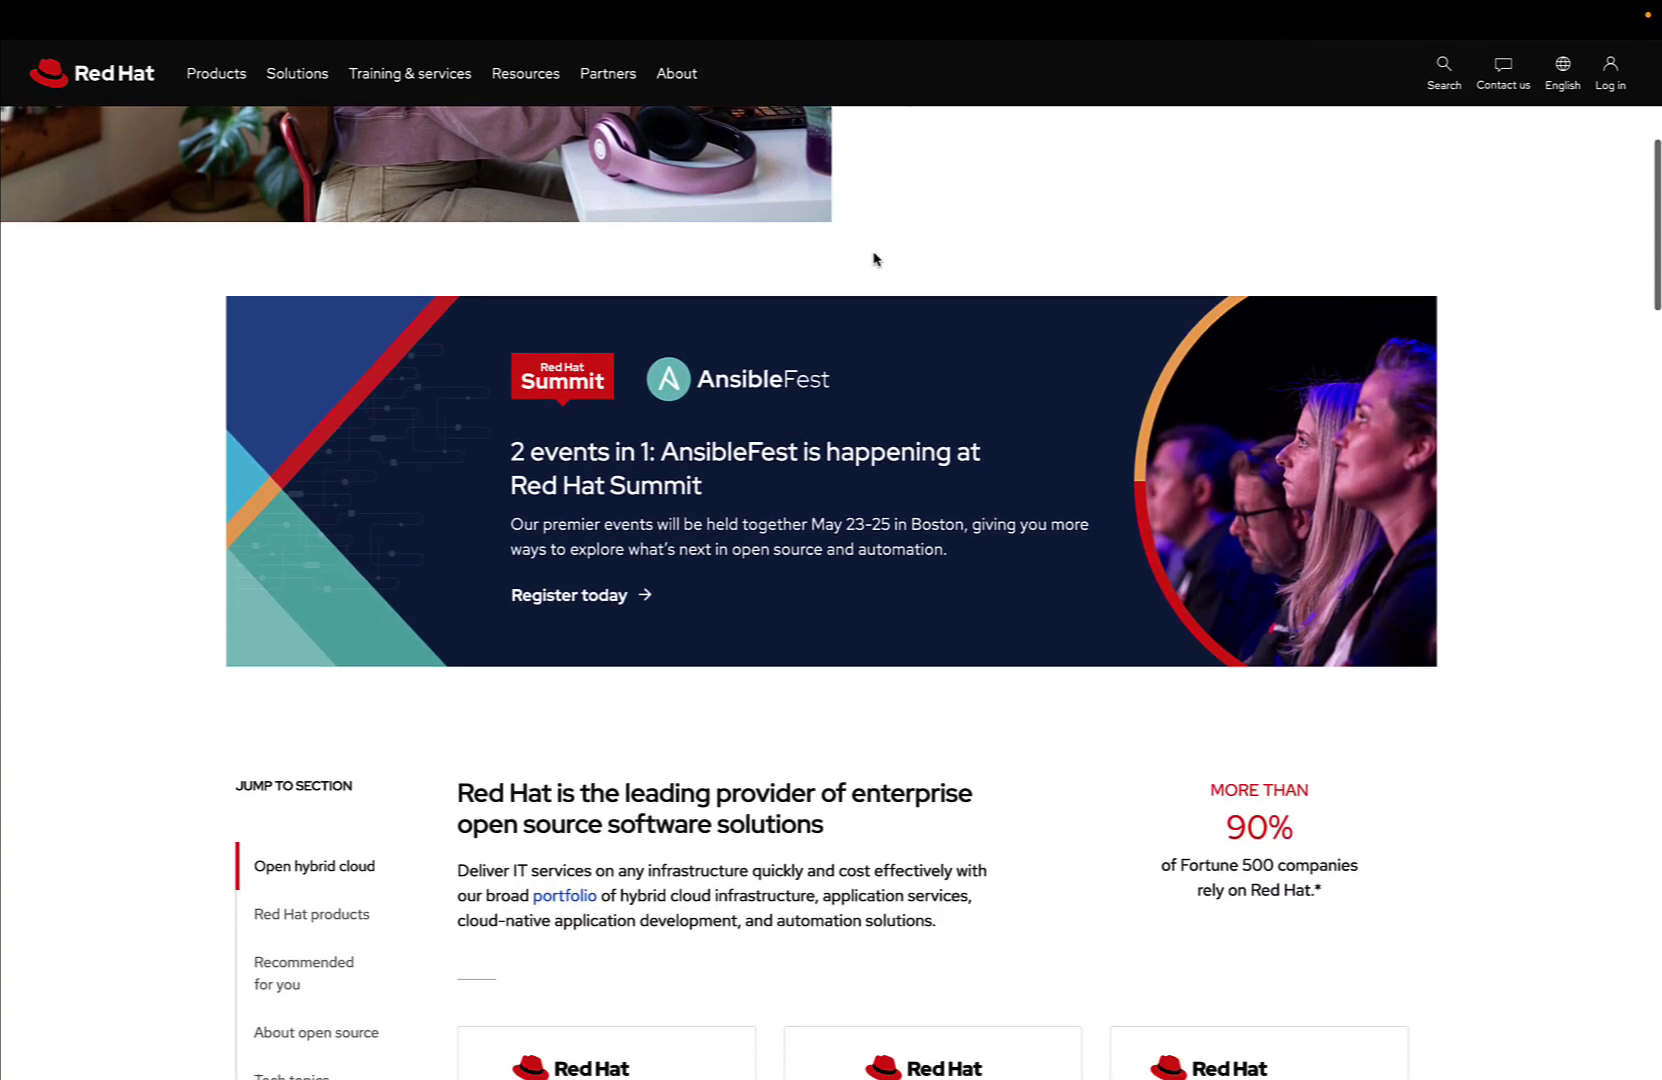
pyautogui.scroll(-3, 873, 251)
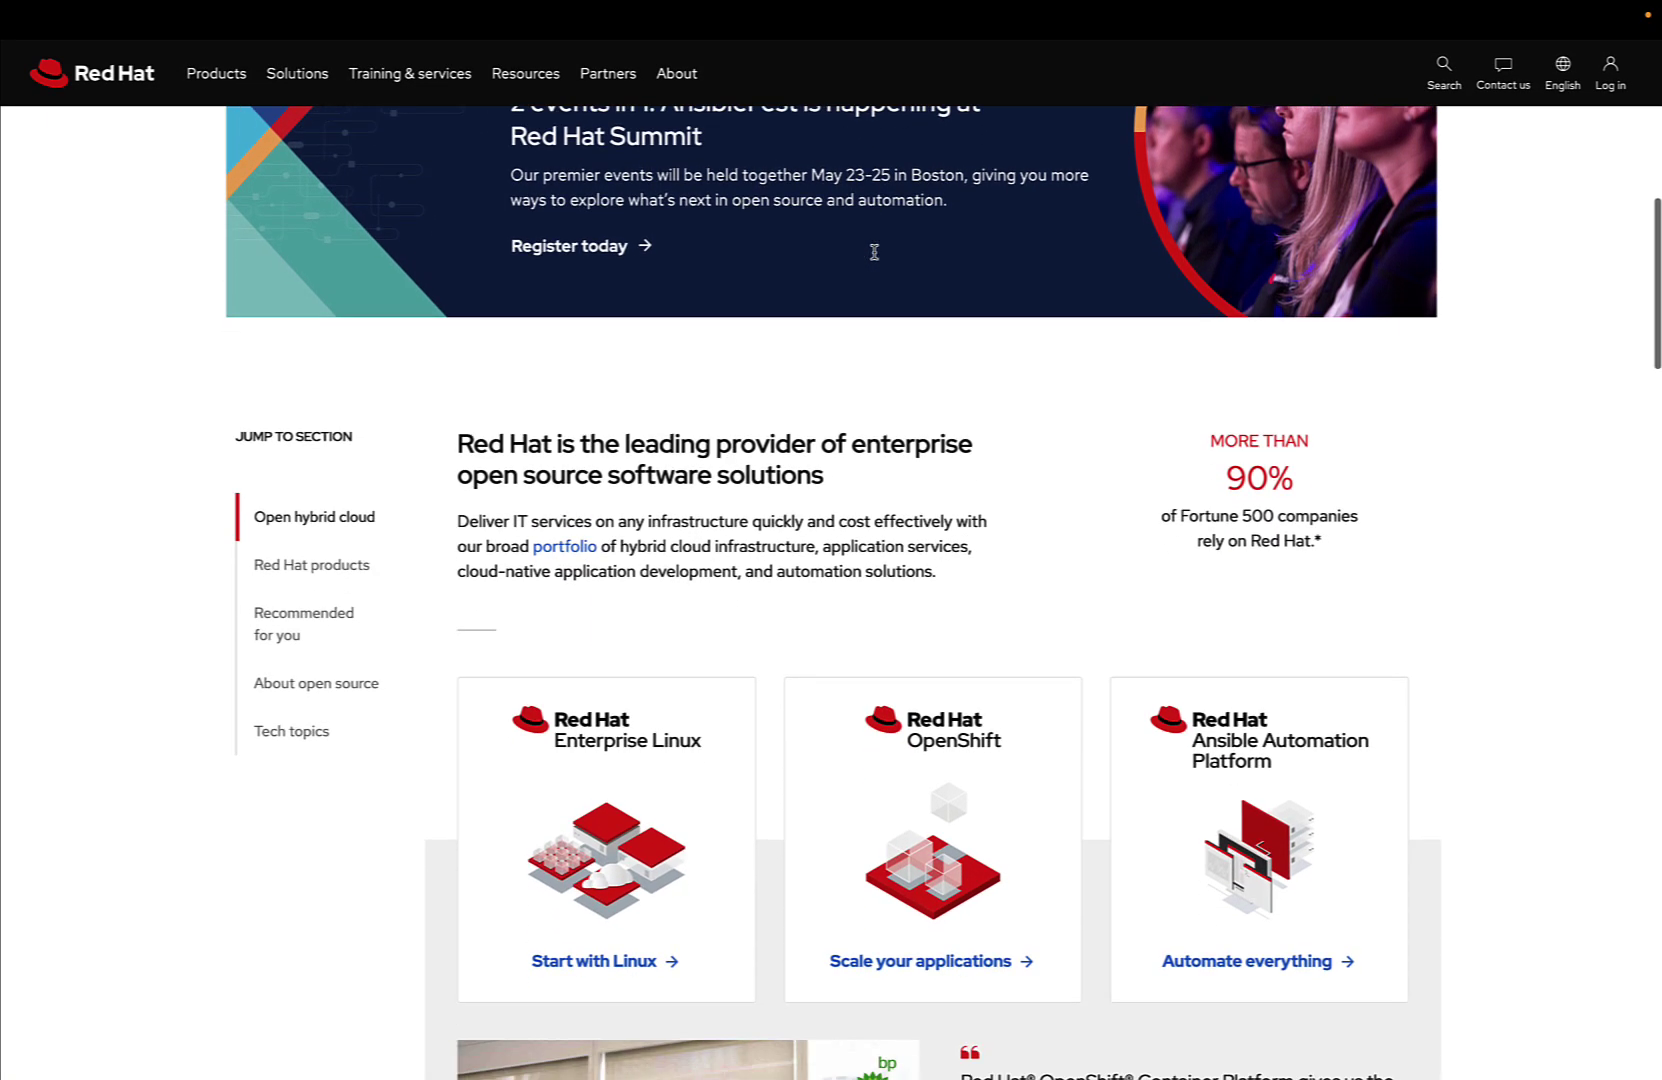
pyautogui.scroll(-3, 873, 259)
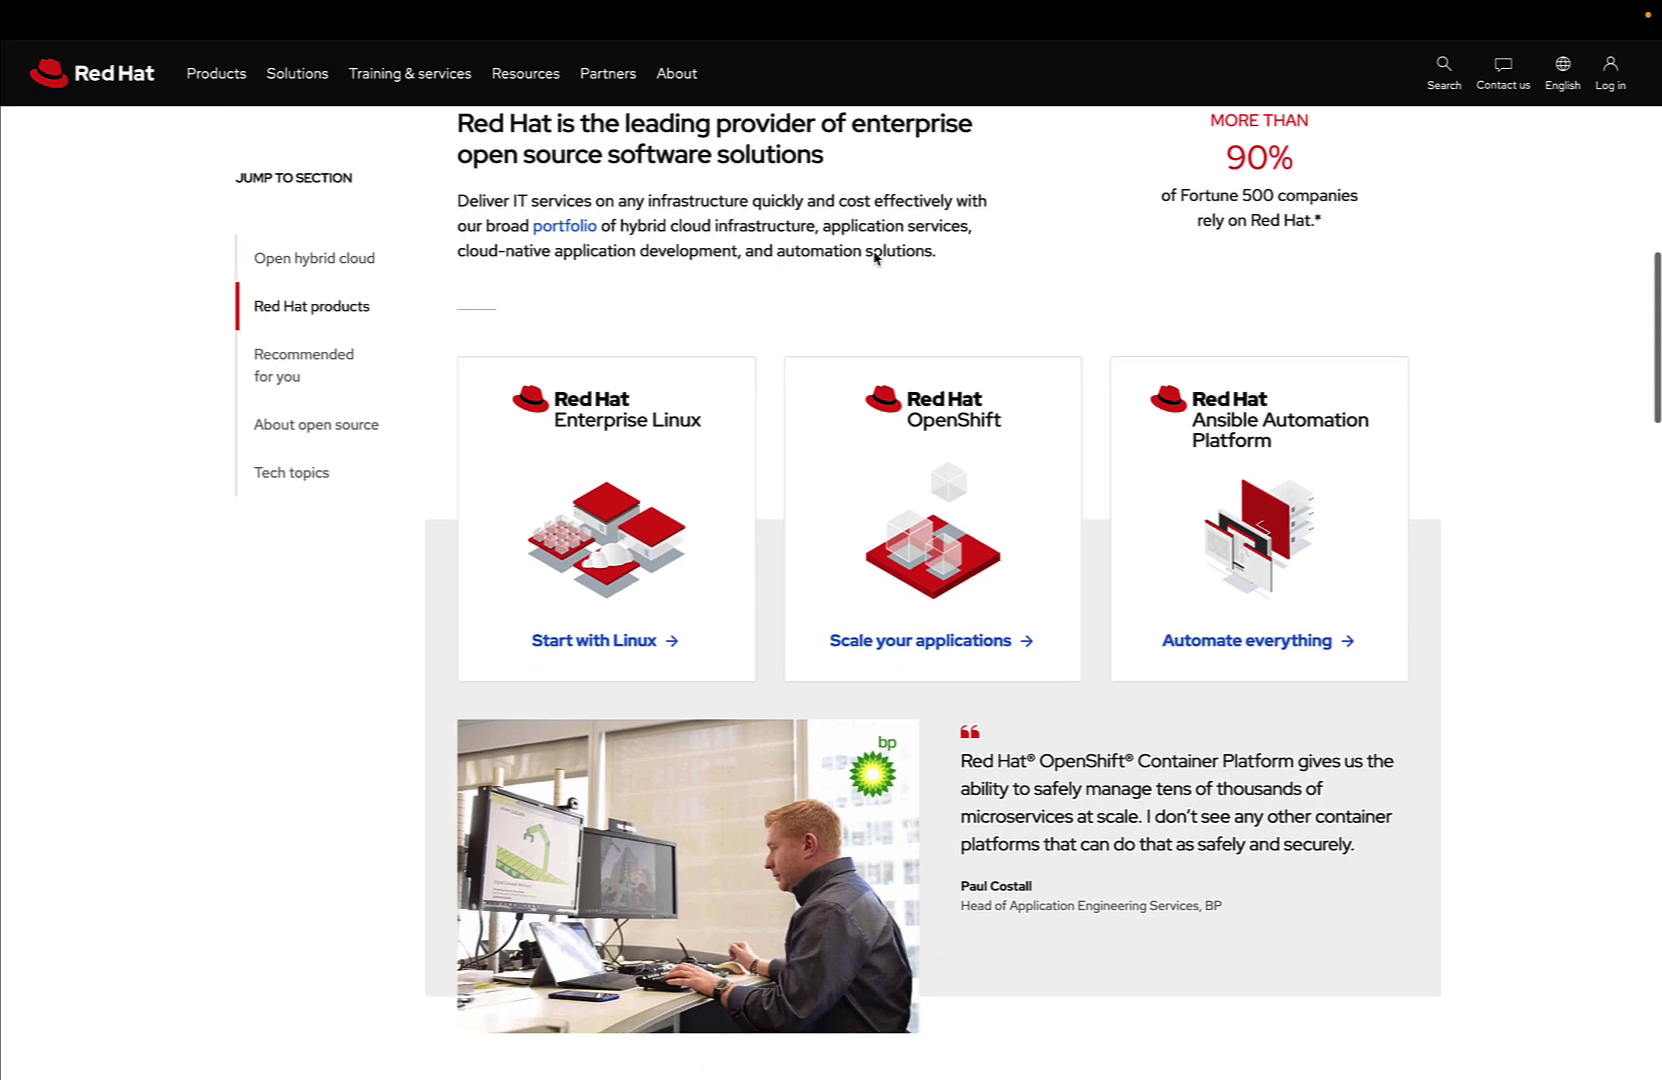
pyautogui.scroll(-9, 873, 259)
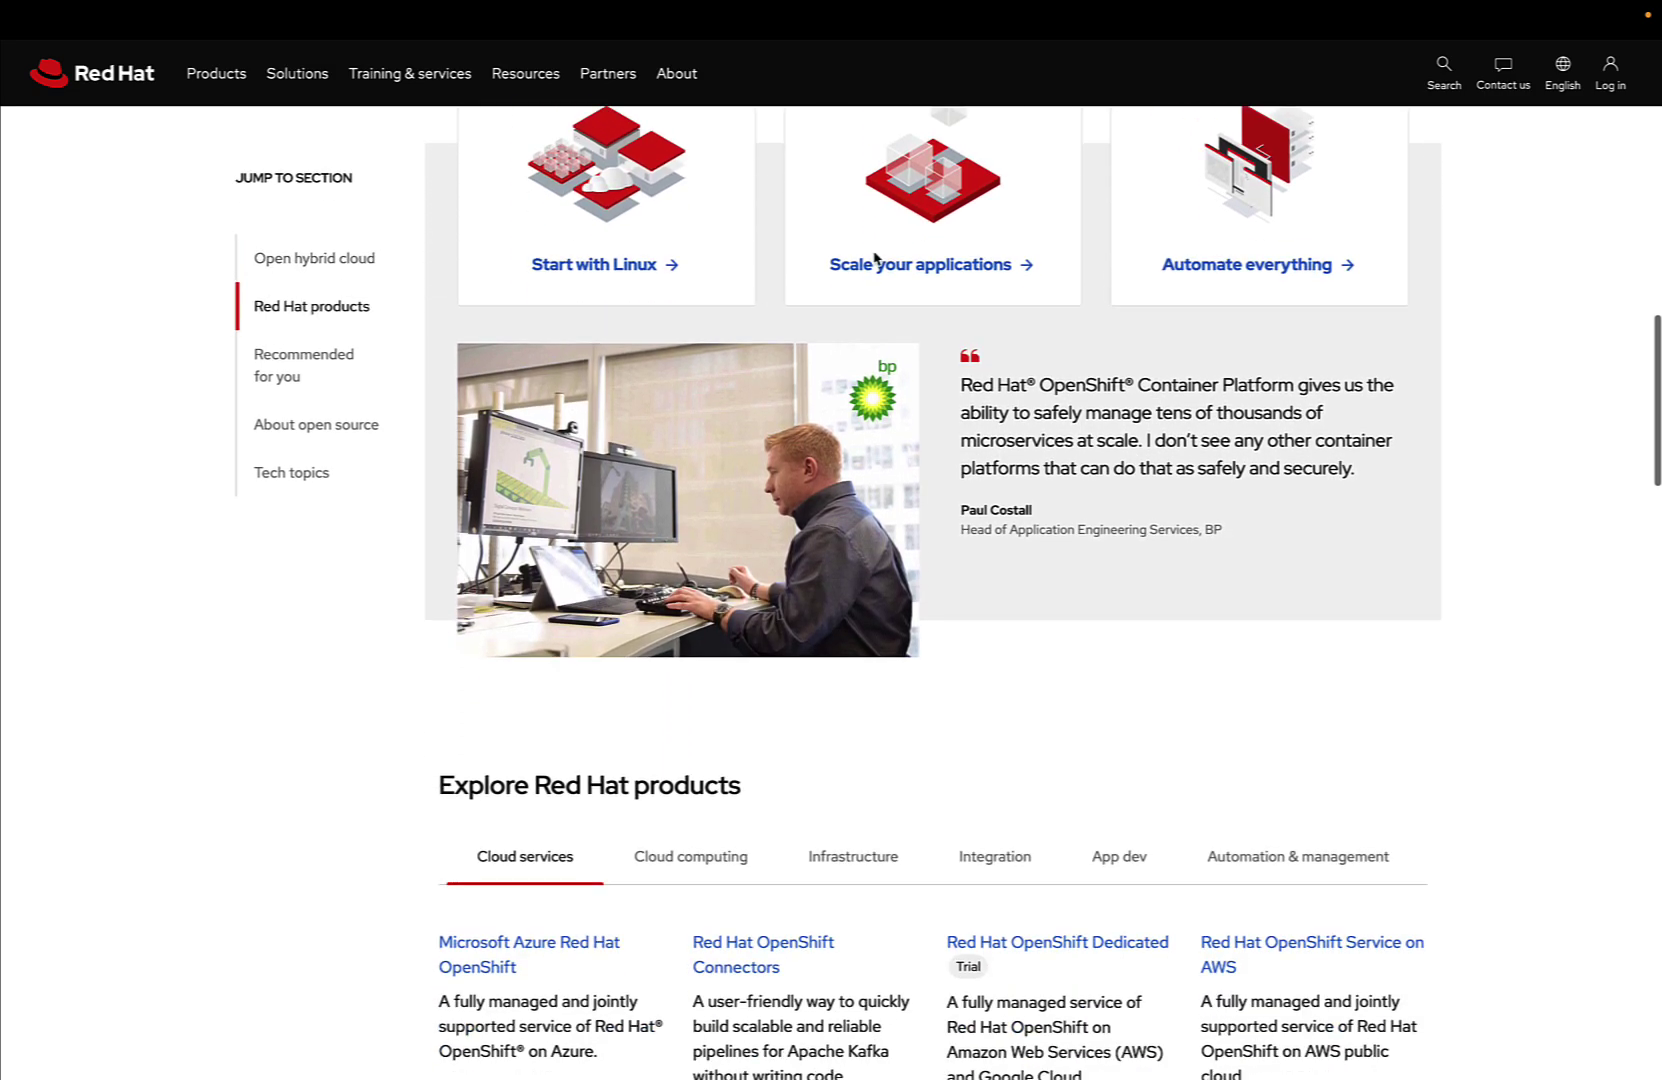
pyautogui.scroll(-11, 875, 258)
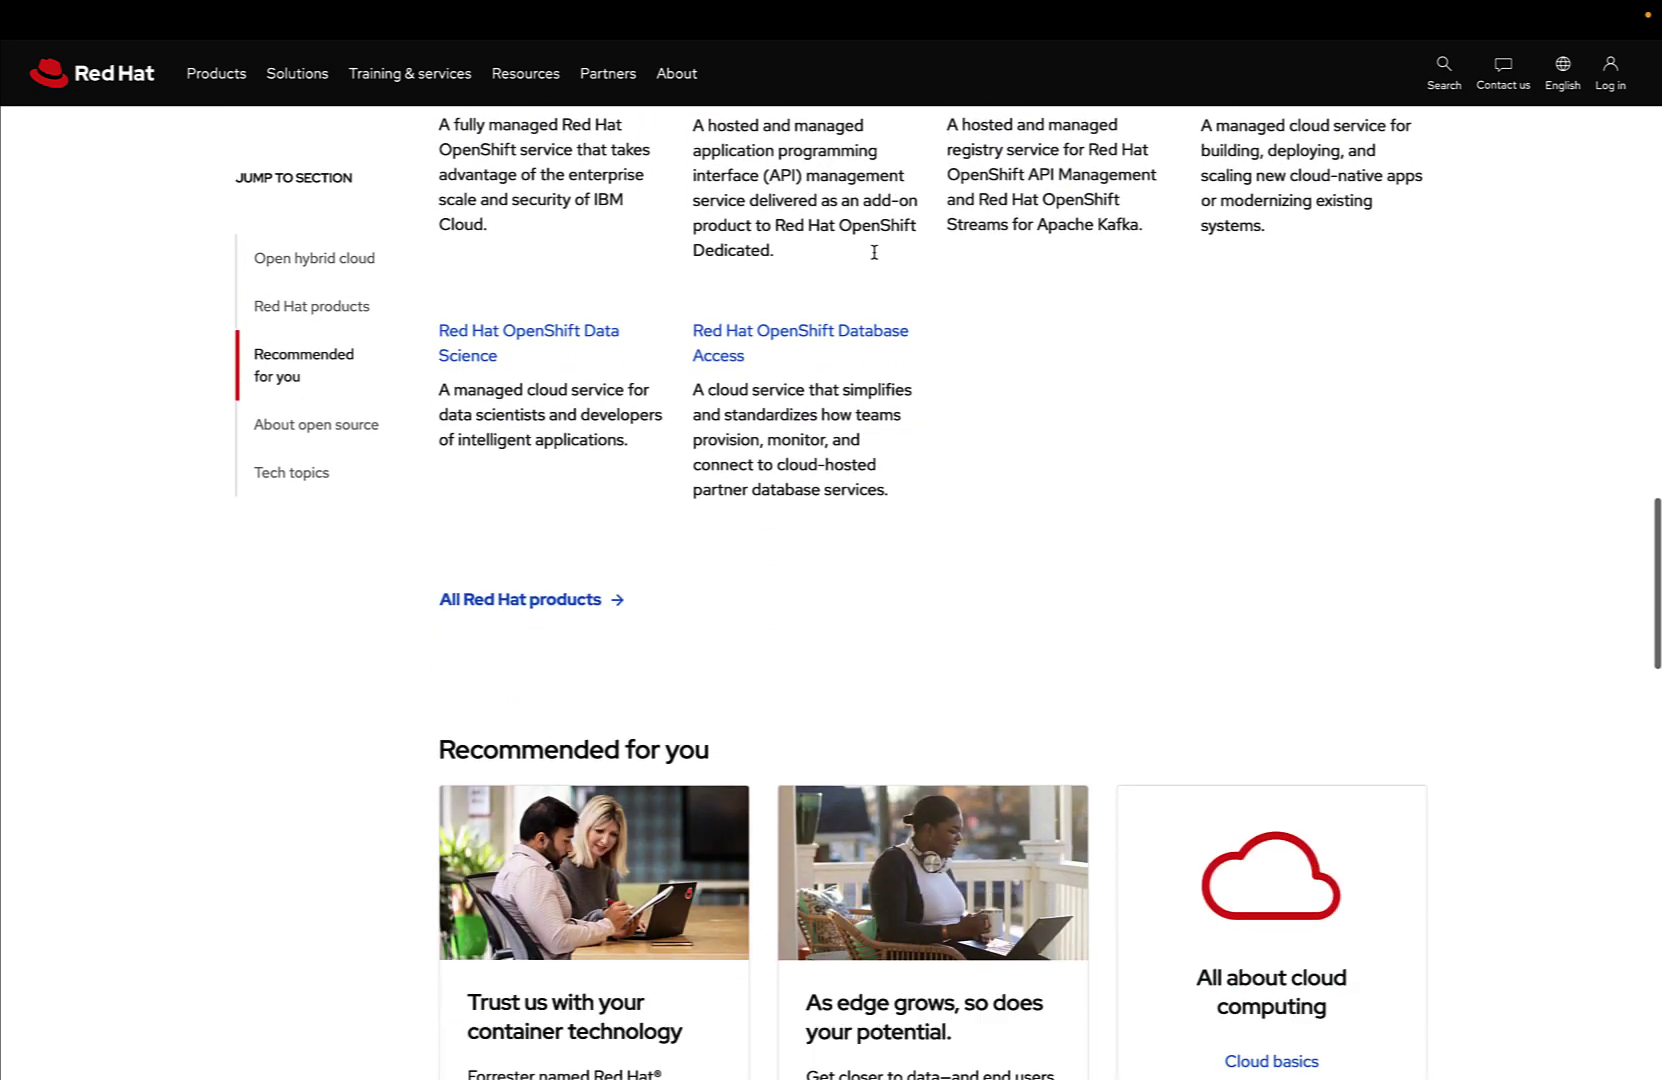
pyautogui.scroll(-12, 875, 258)
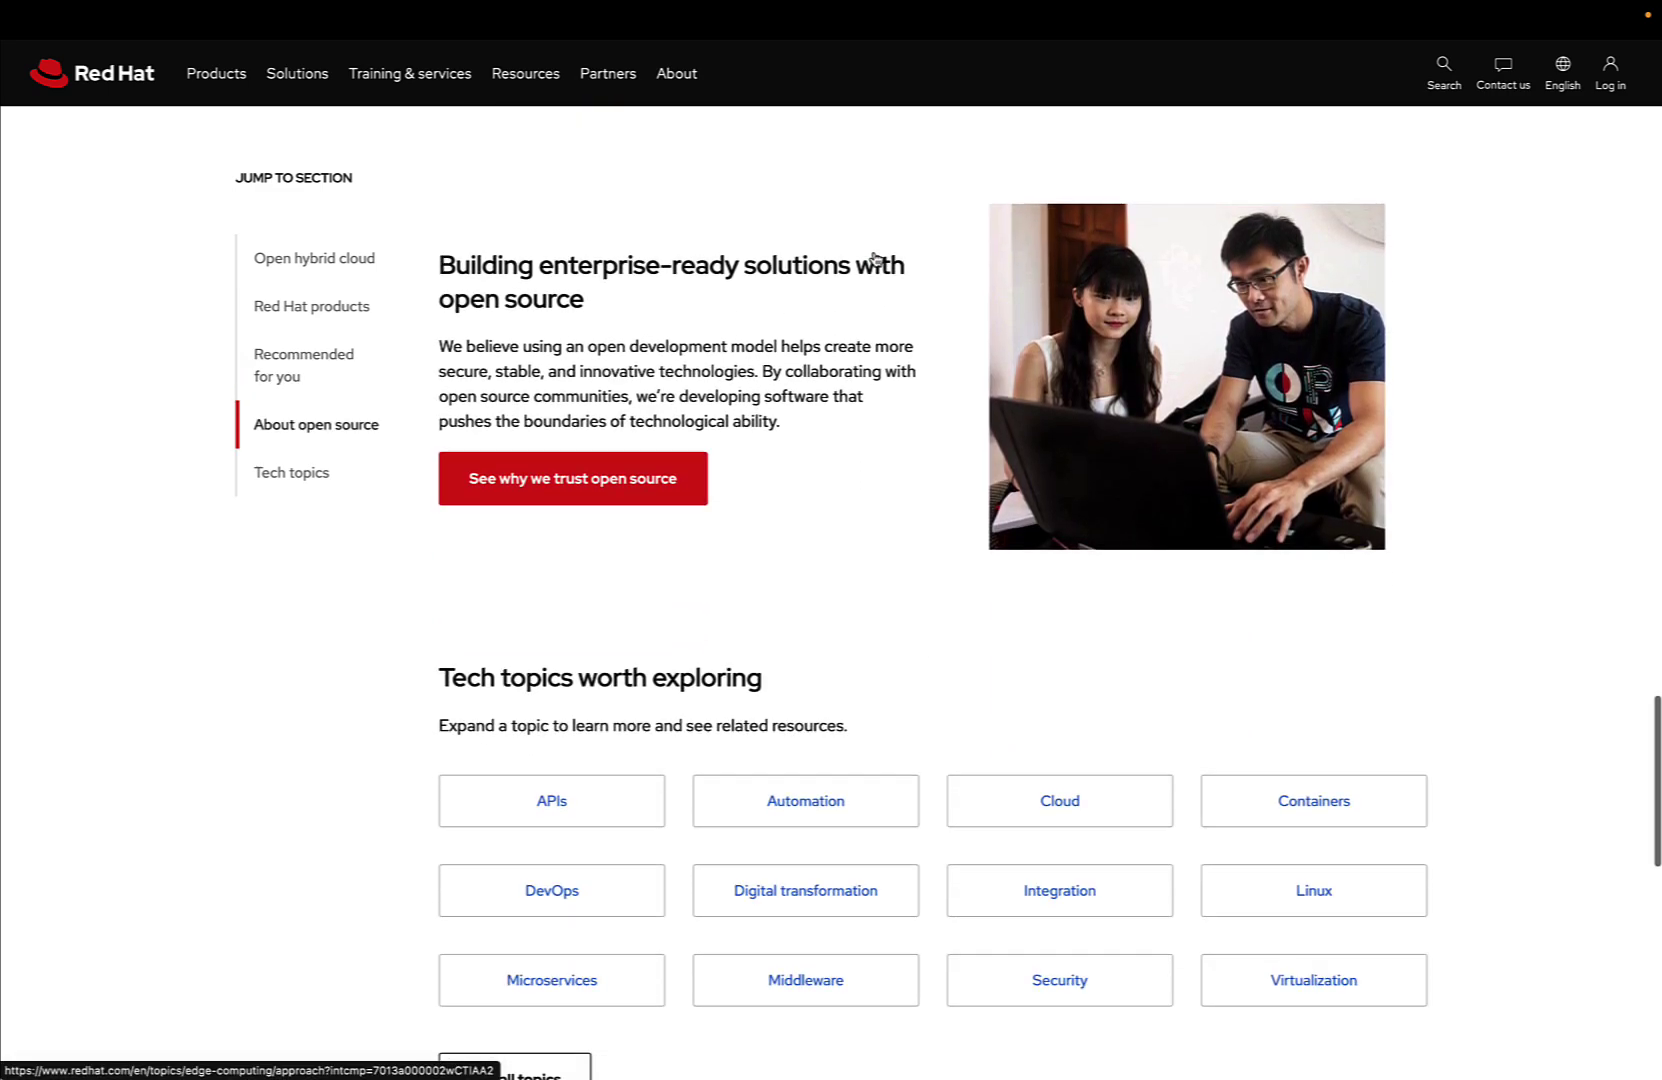
pyautogui.scroll(-2, 875, 258)
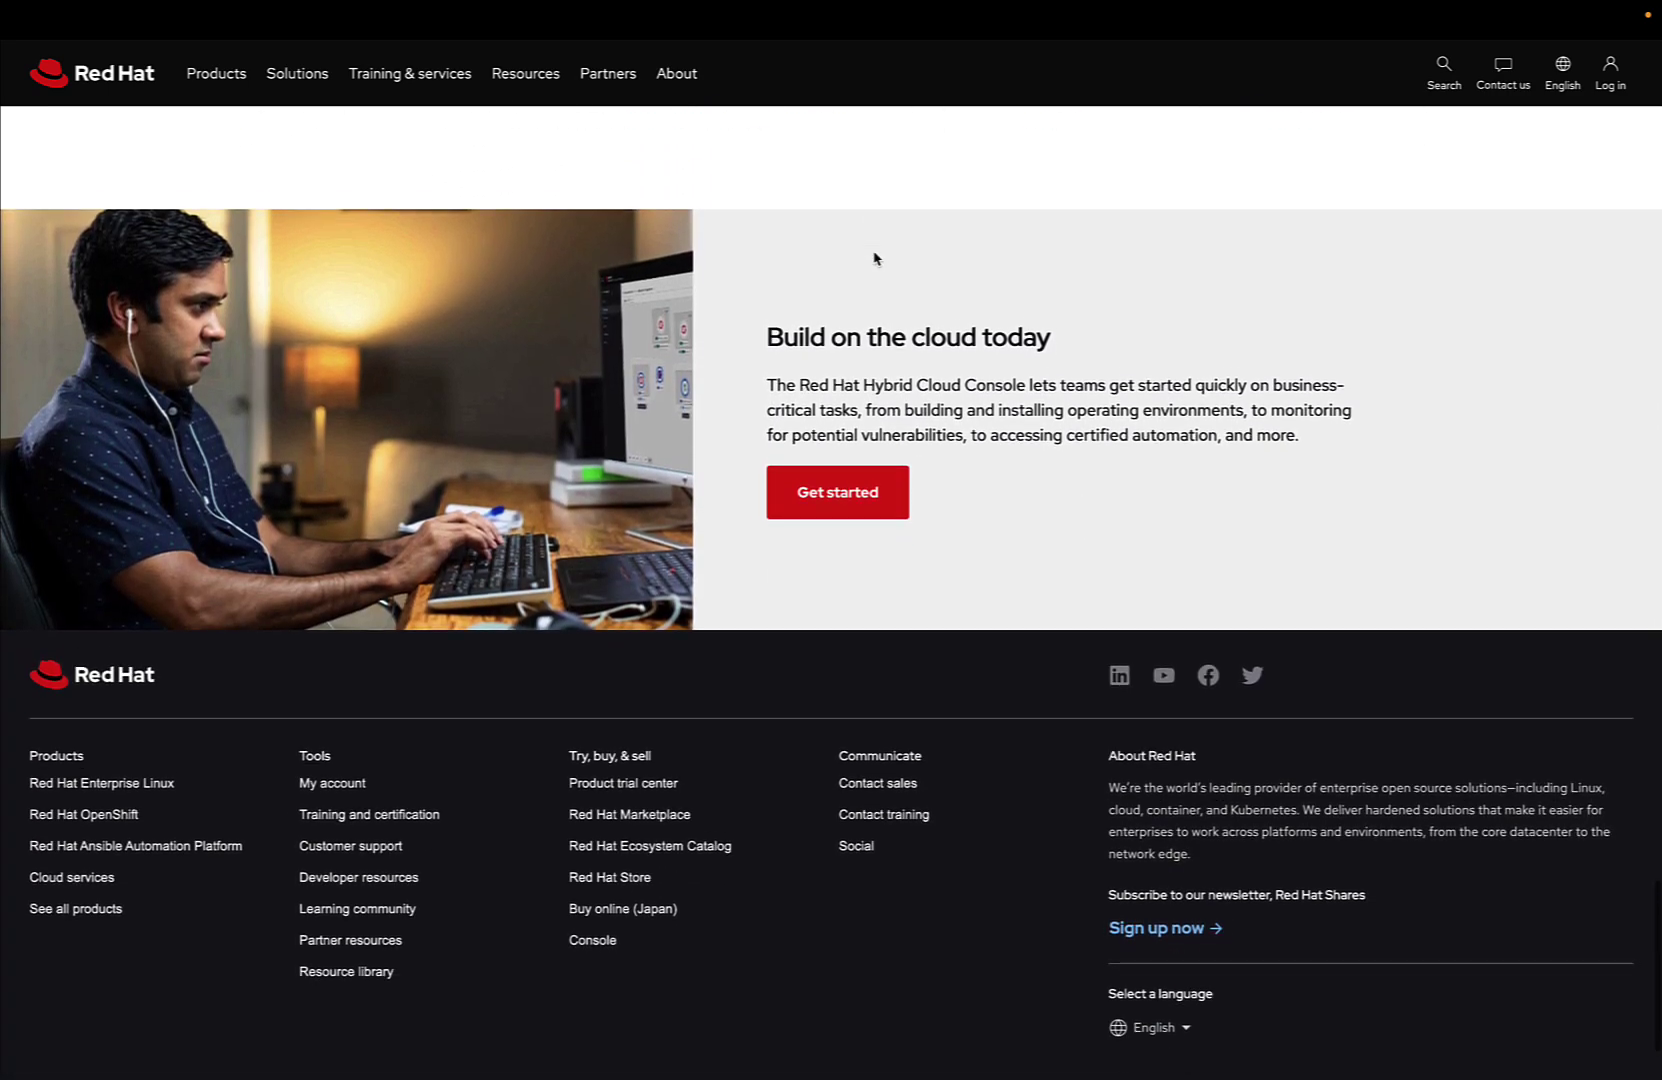
pyautogui.scroll(10, 875, 258)
pyautogui.scroll(12, 875, 258)
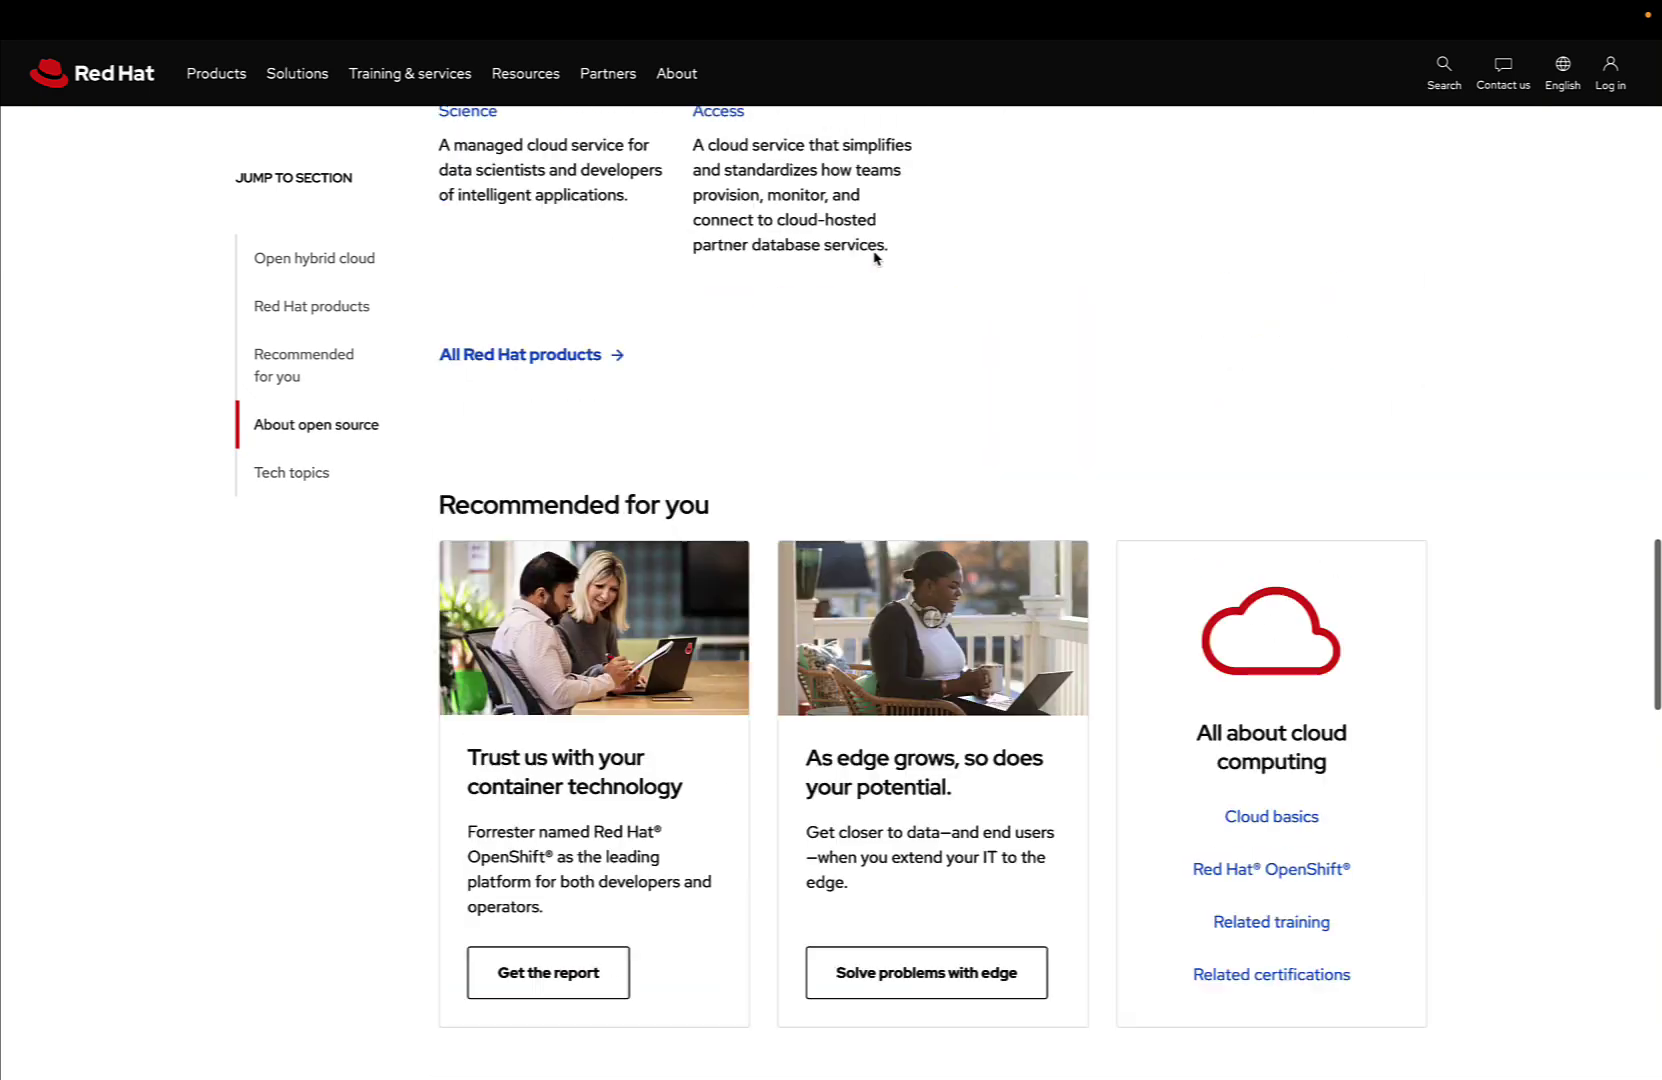
pyautogui.scroll(8, 875, 258)
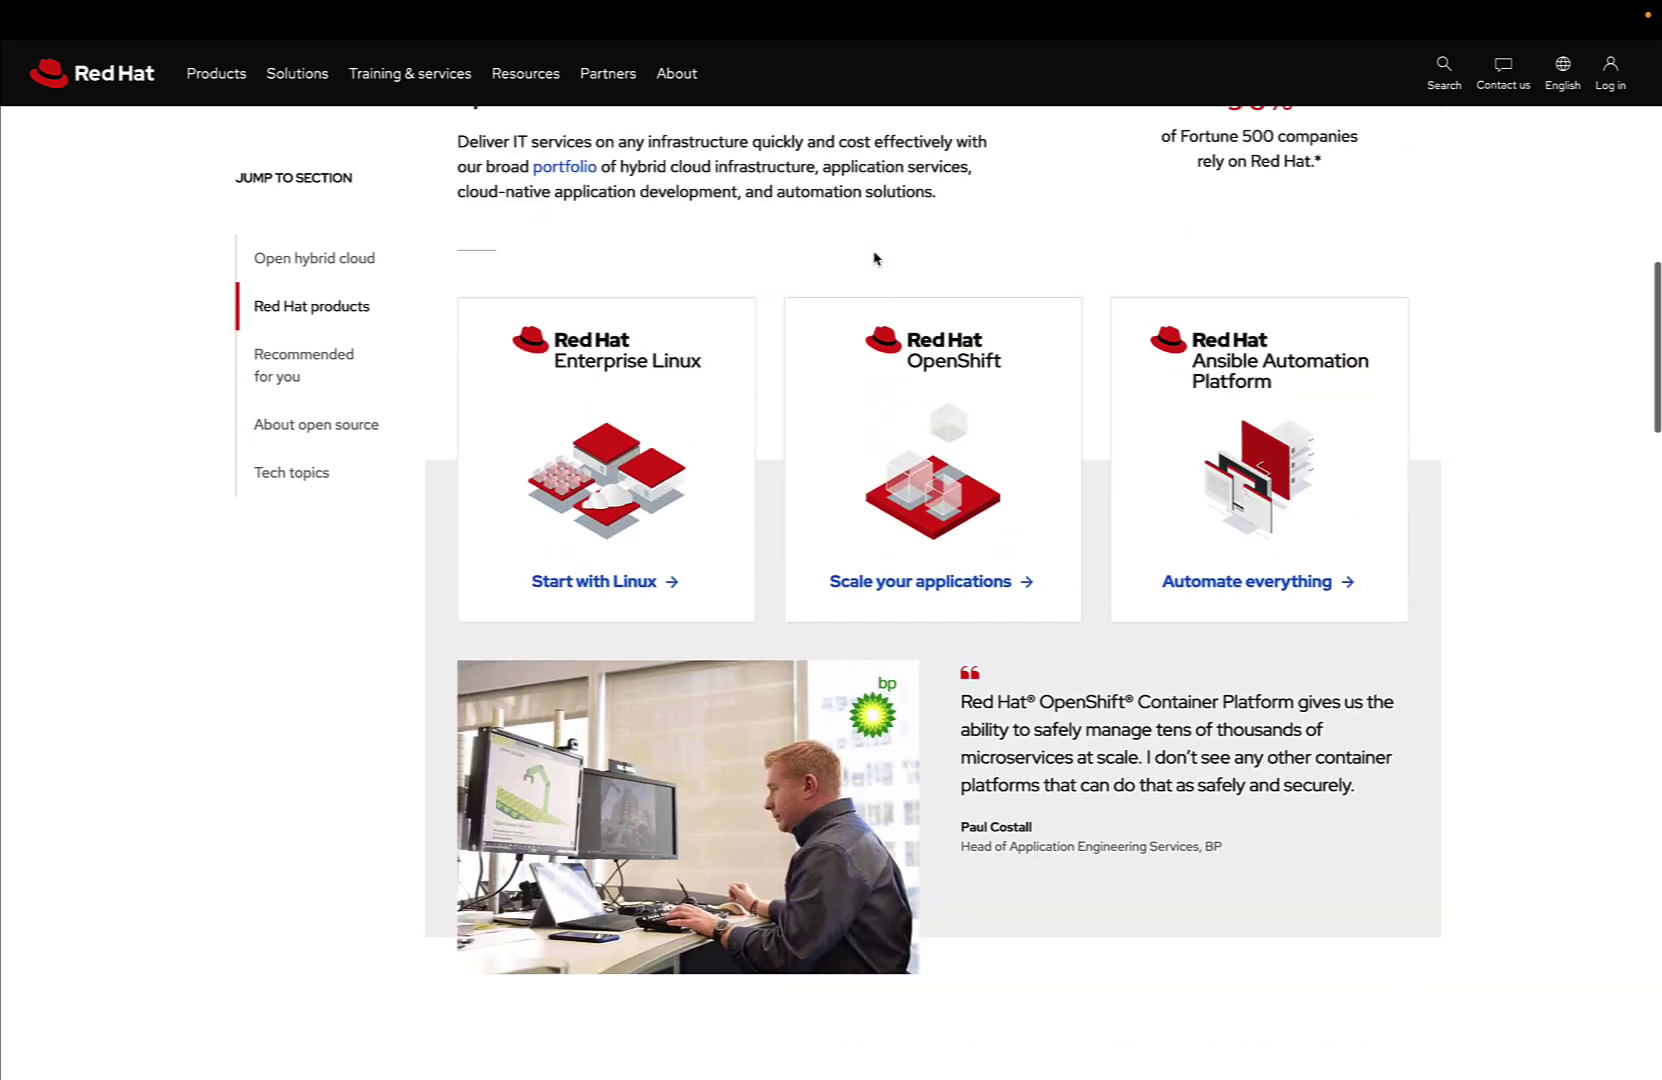
pyautogui.click(1243, 487)
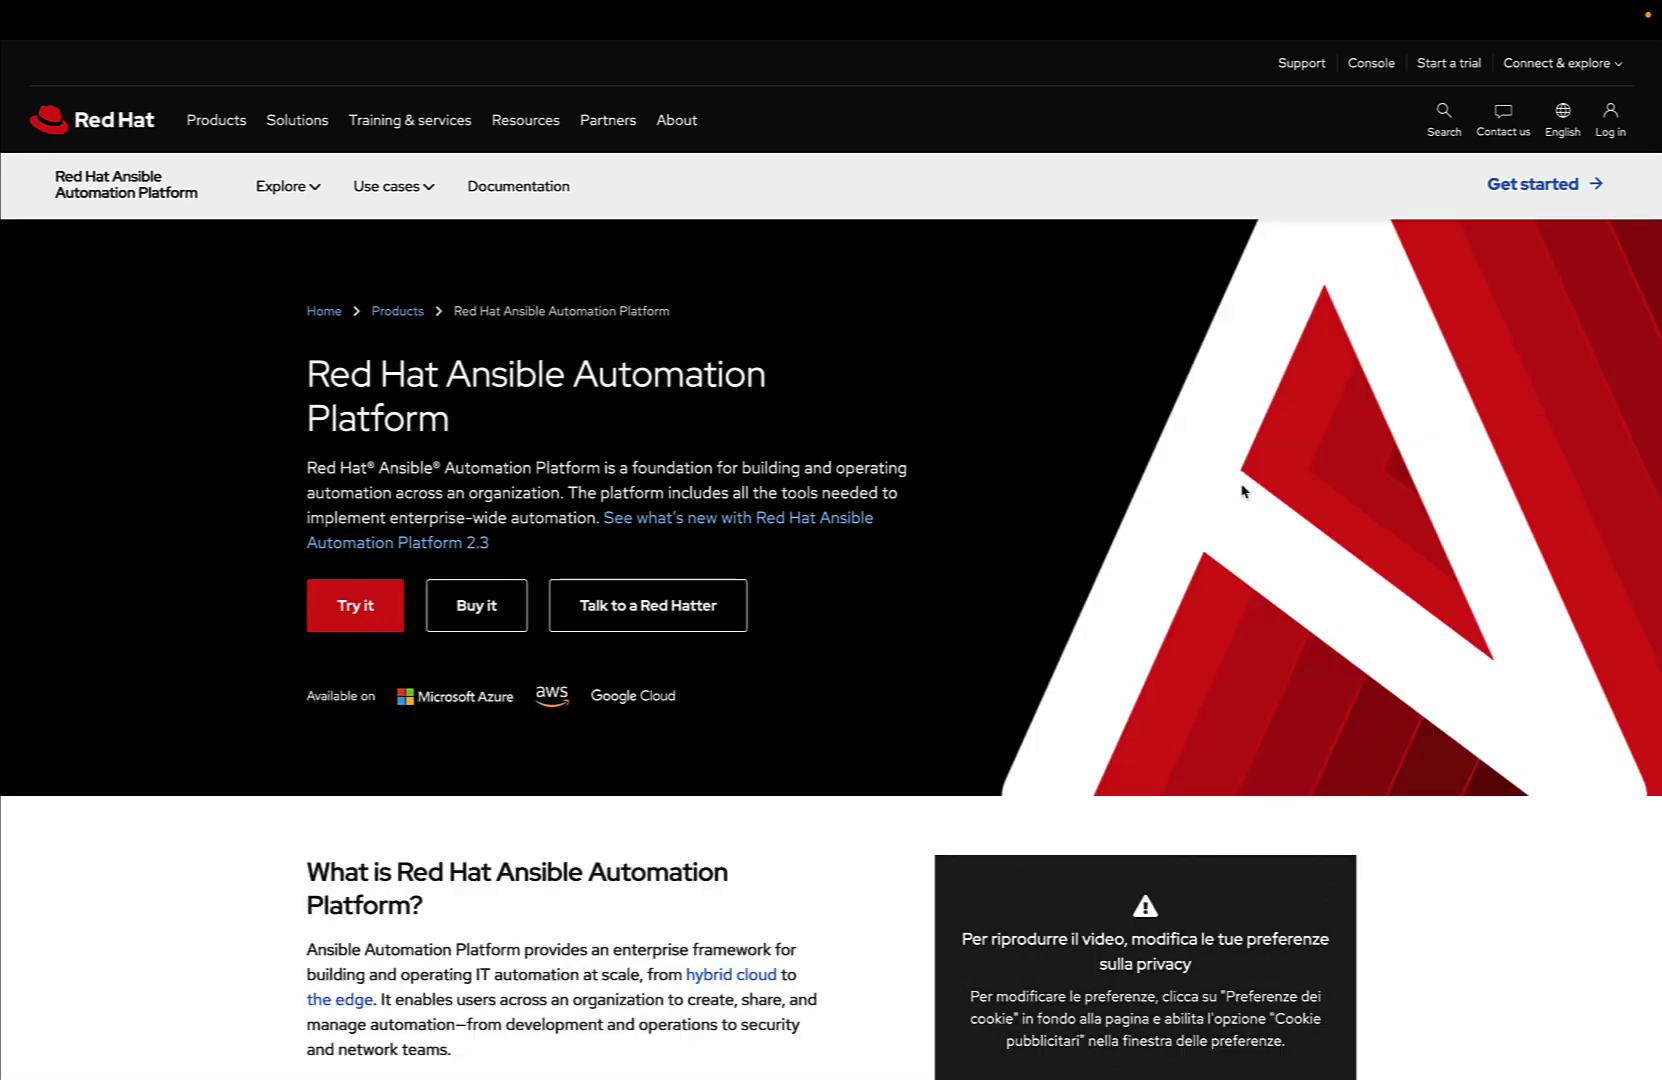
# Browse the product page's overview, deployment options and customer stories, then return to the top
pyautogui.scroll(-2, 1243, 490)
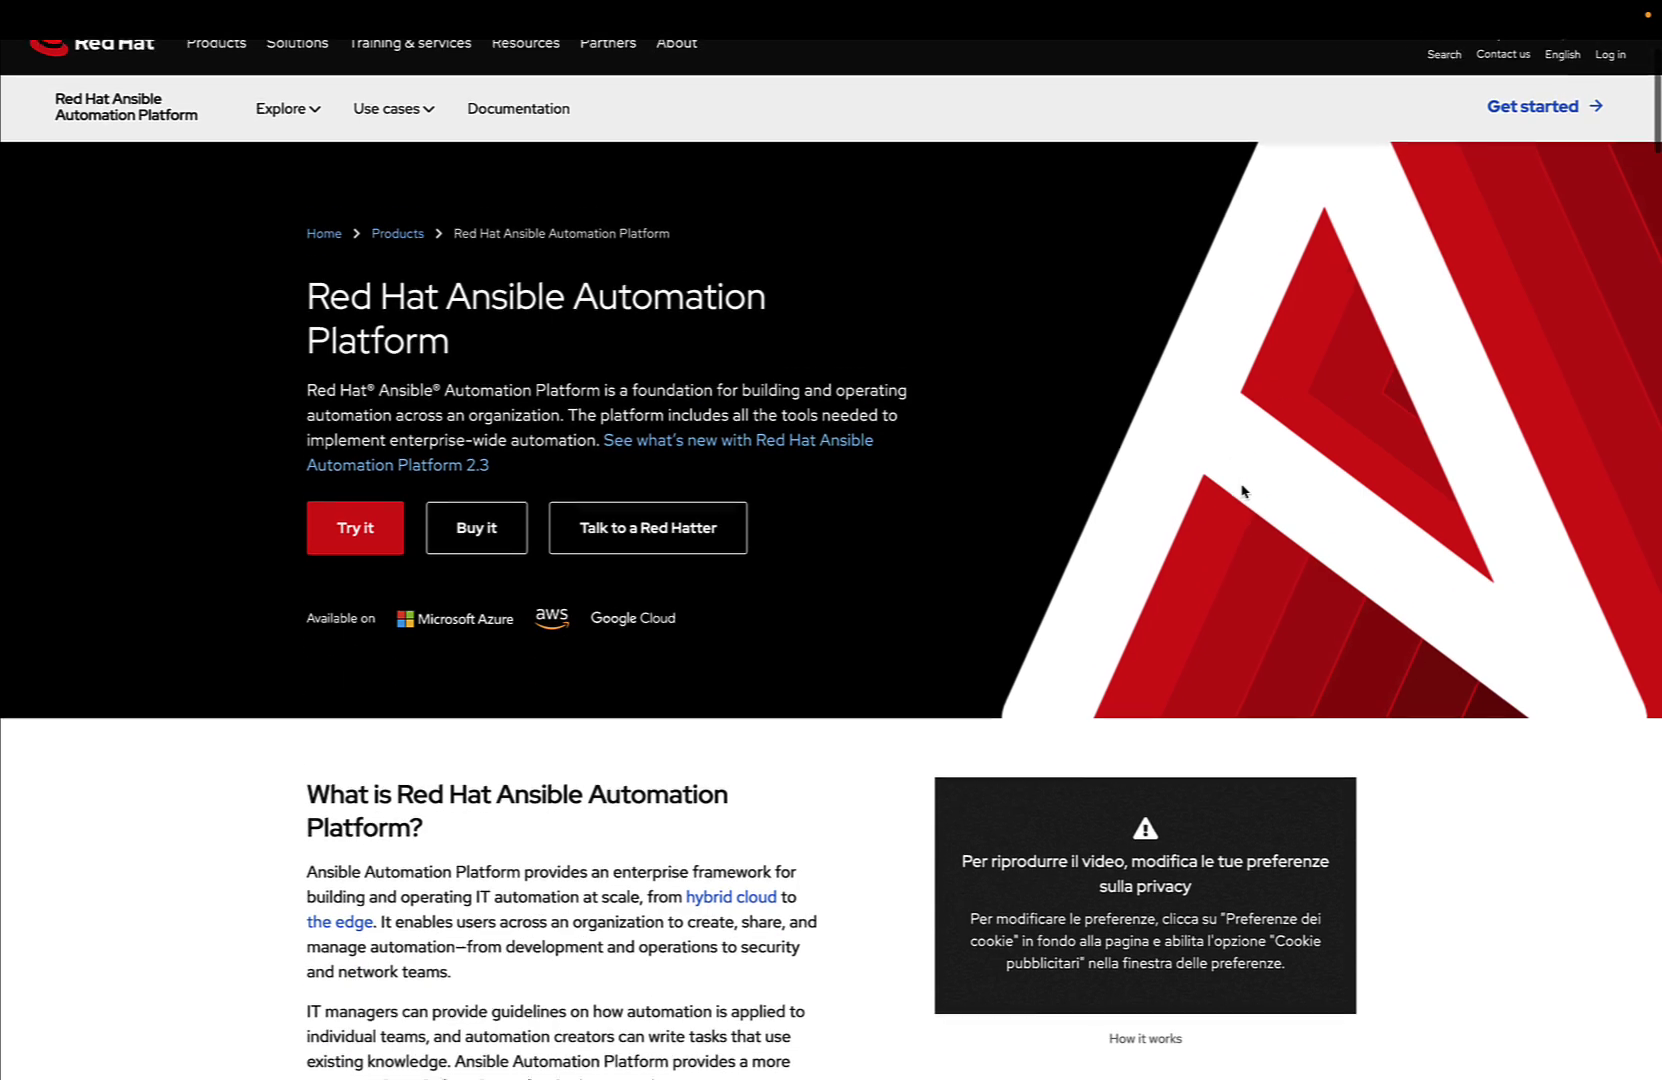
pyautogui.scroll(-4, 1243, 490)
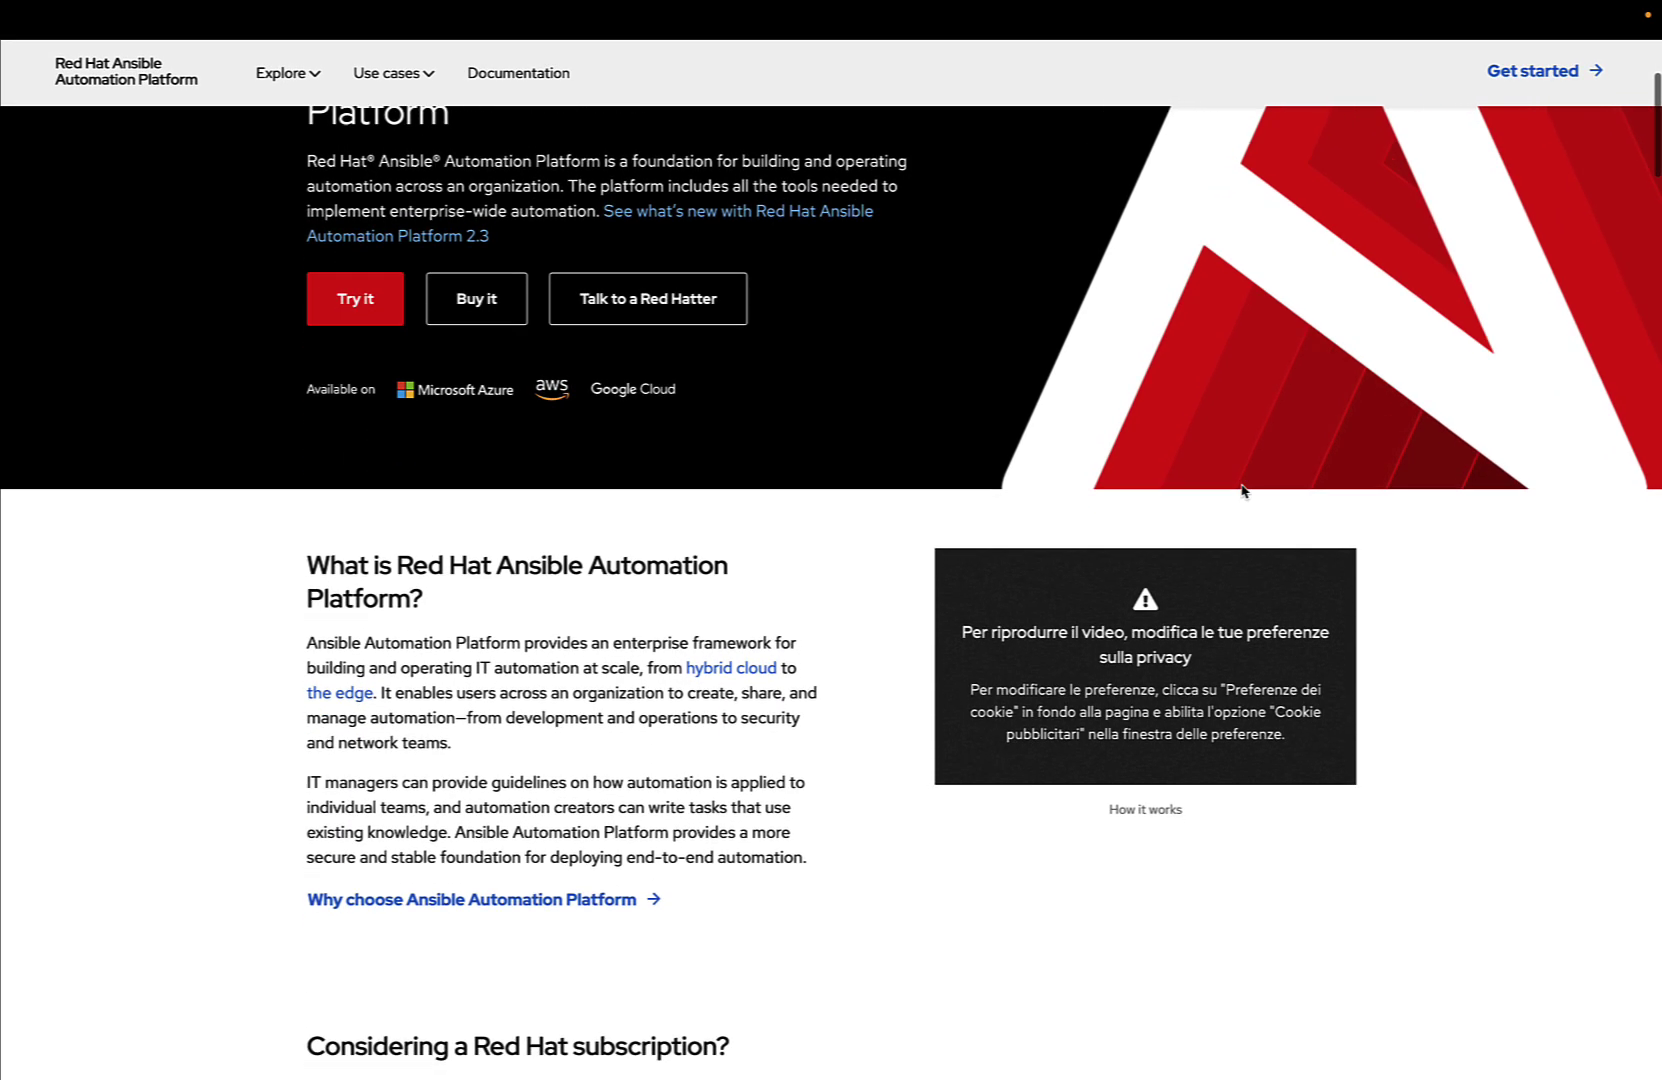
pyautogui.scroll(-4, 1242, 488)
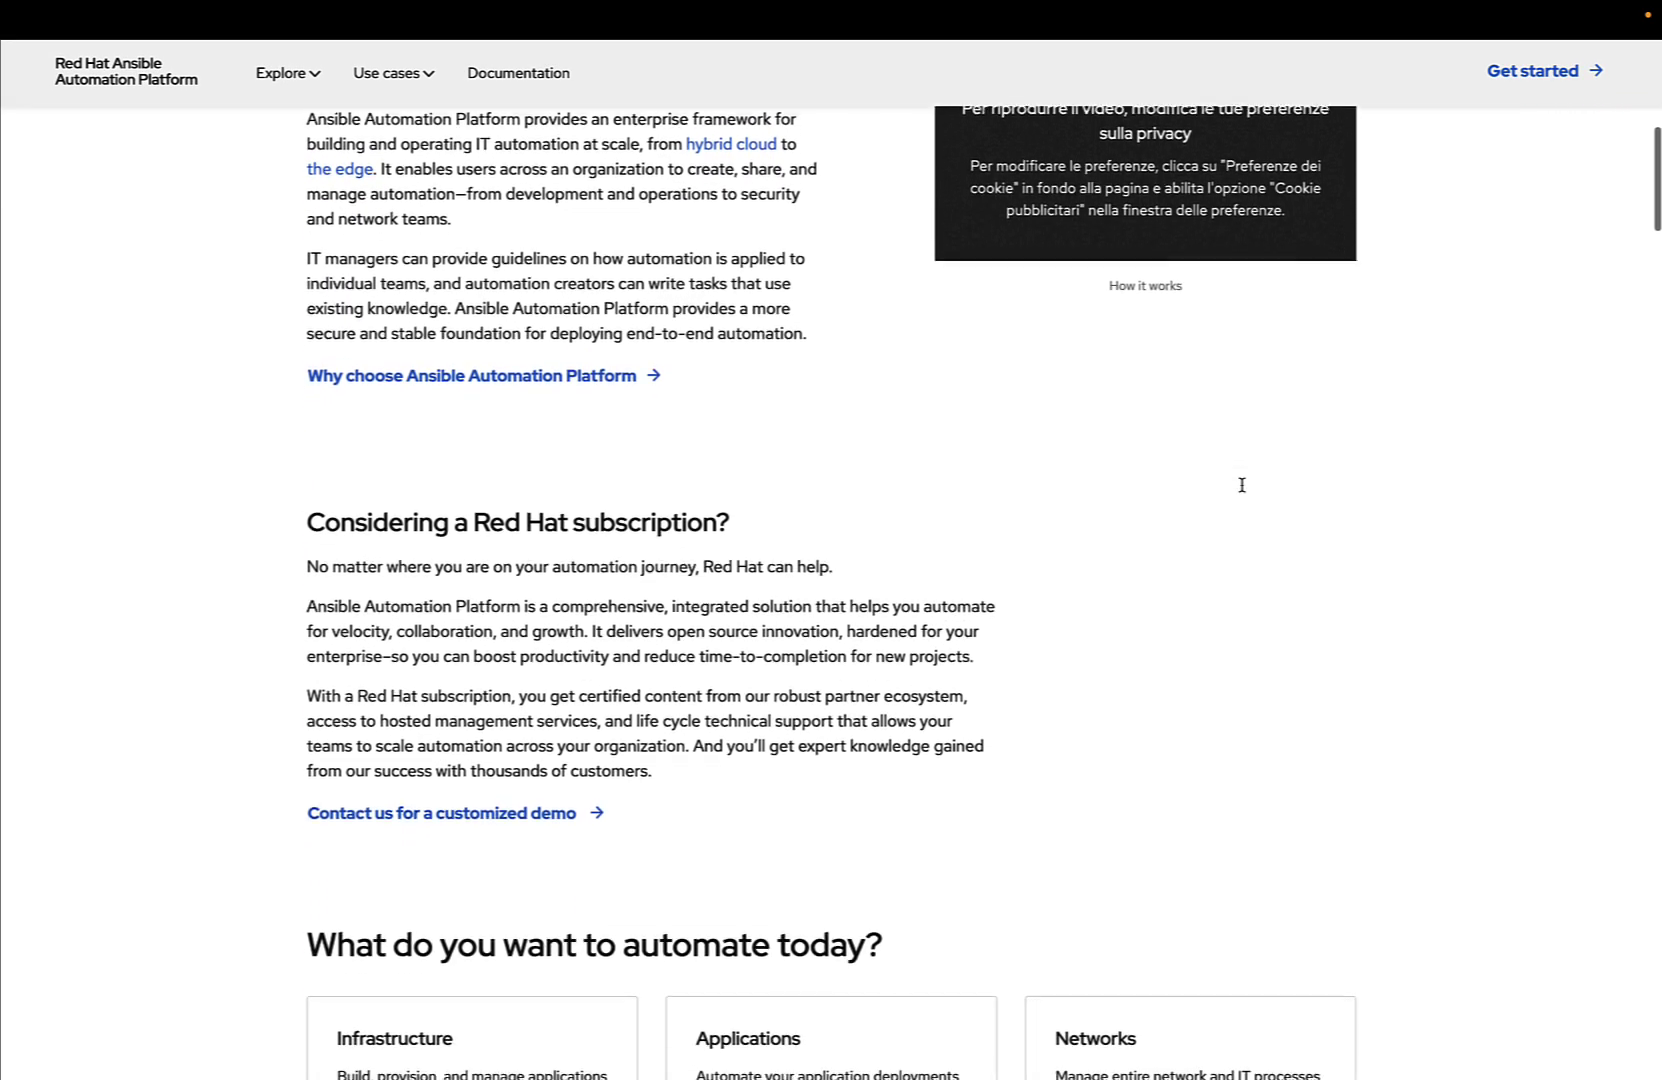
pyautogui.scroll(-6, 1242, 490)
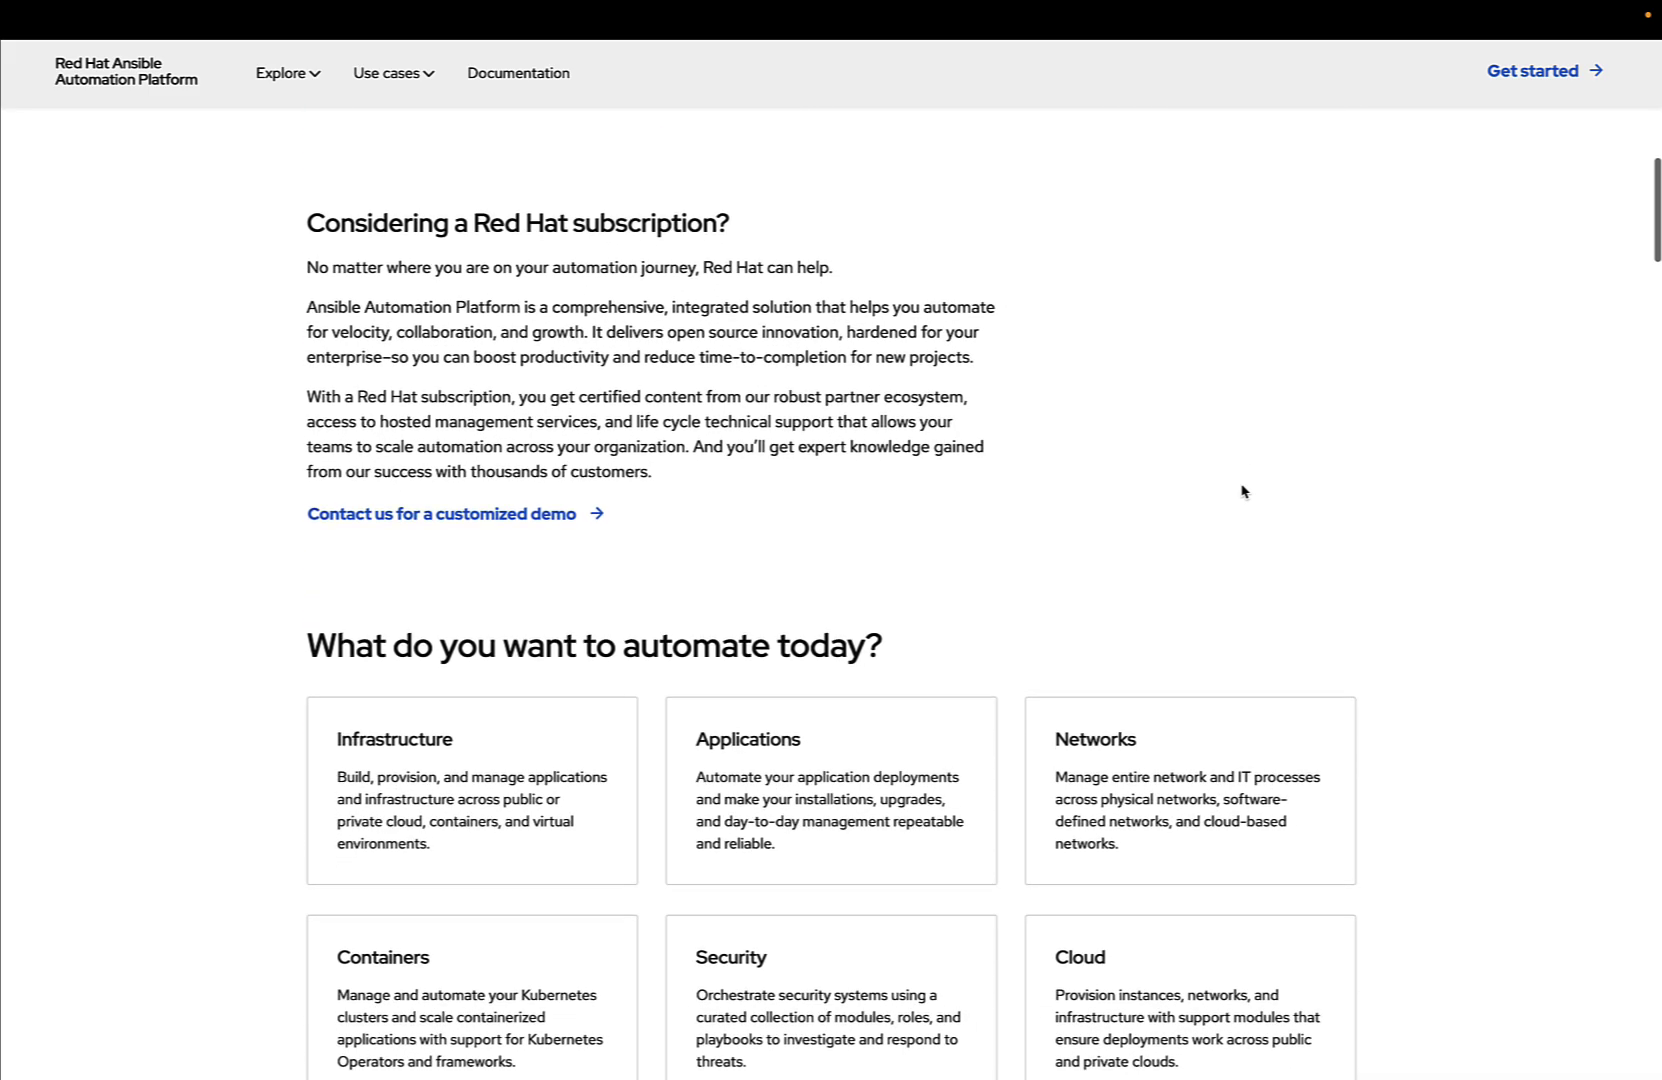
pyautogui.scroll(-11, 1243, 490)
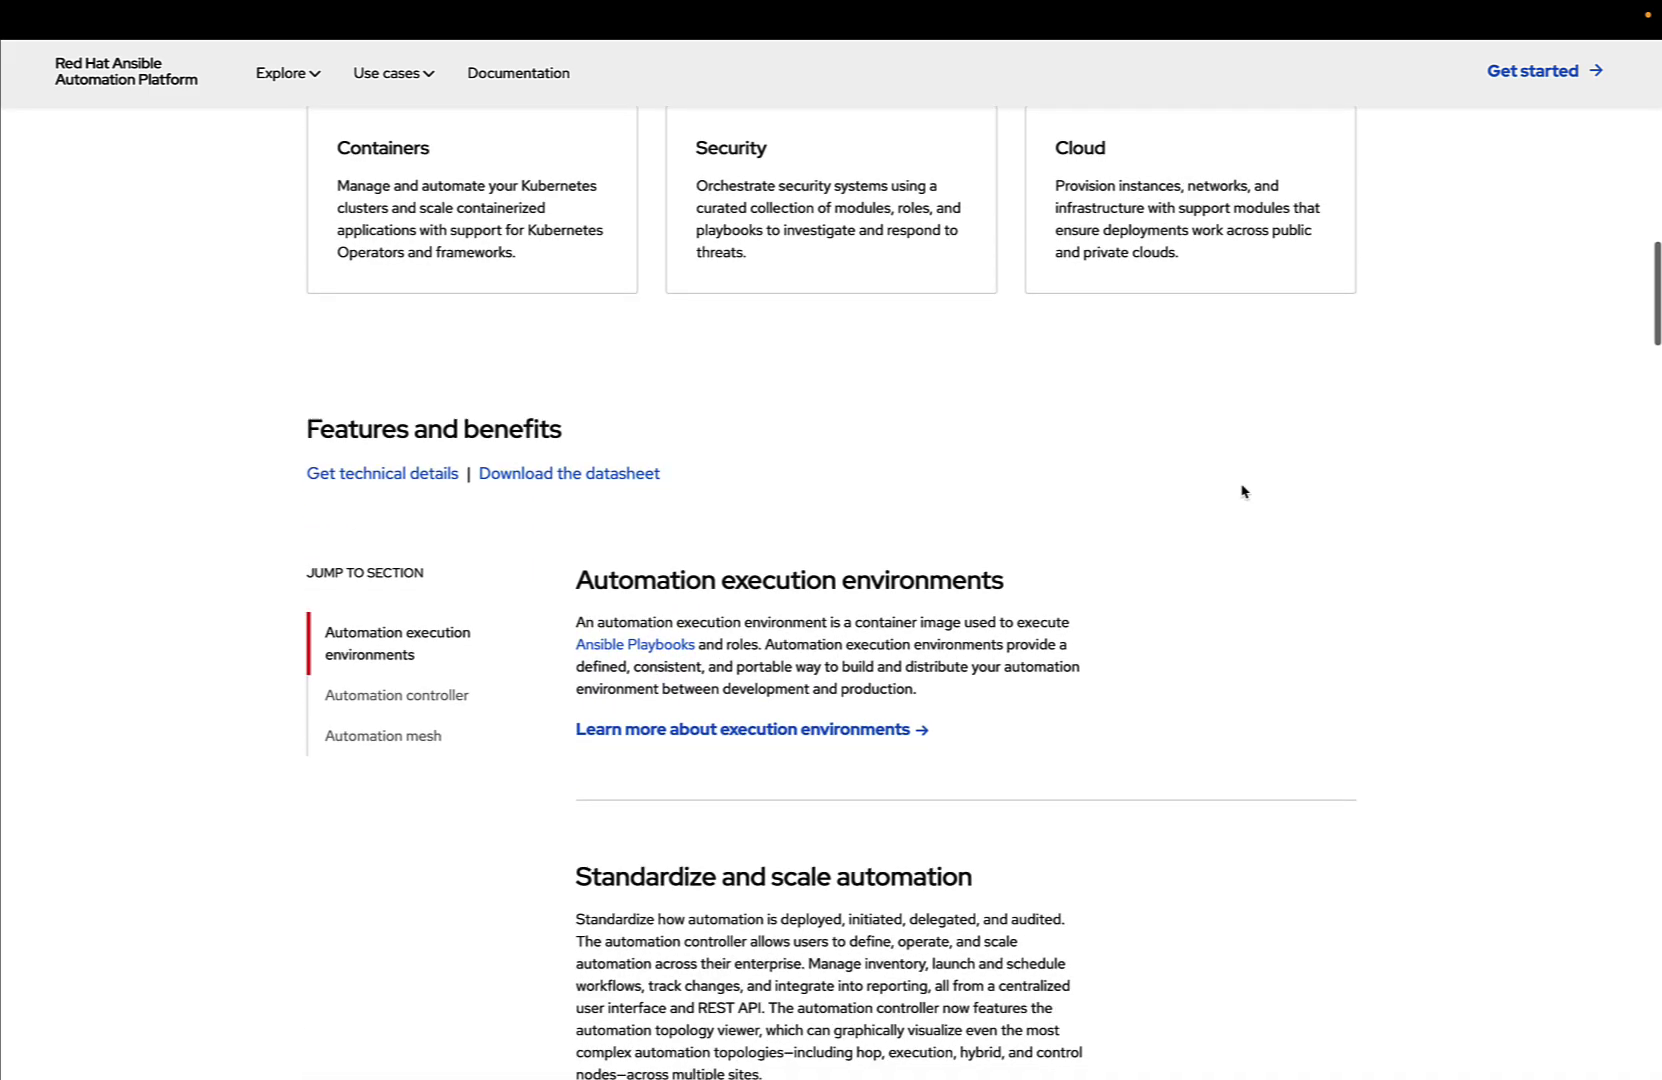
pyautogui.scroll(-13, 1242, 490)
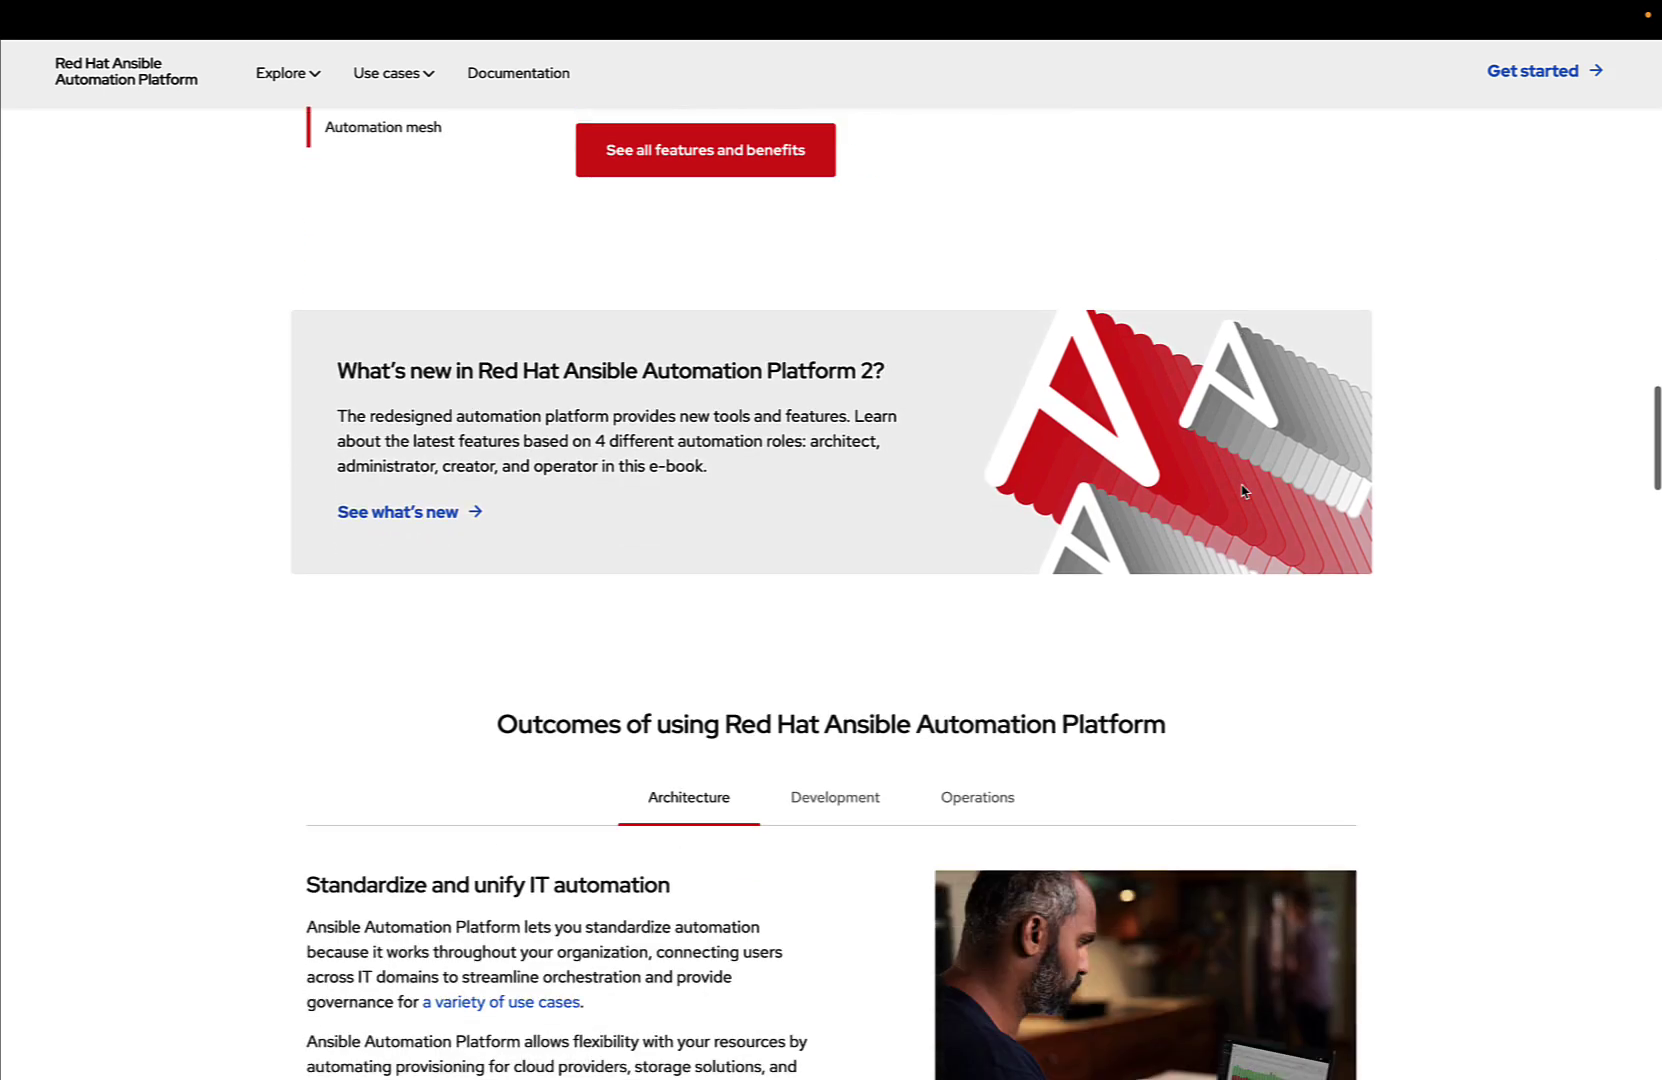
pyautogui.scroll(-13, 1244, 490)
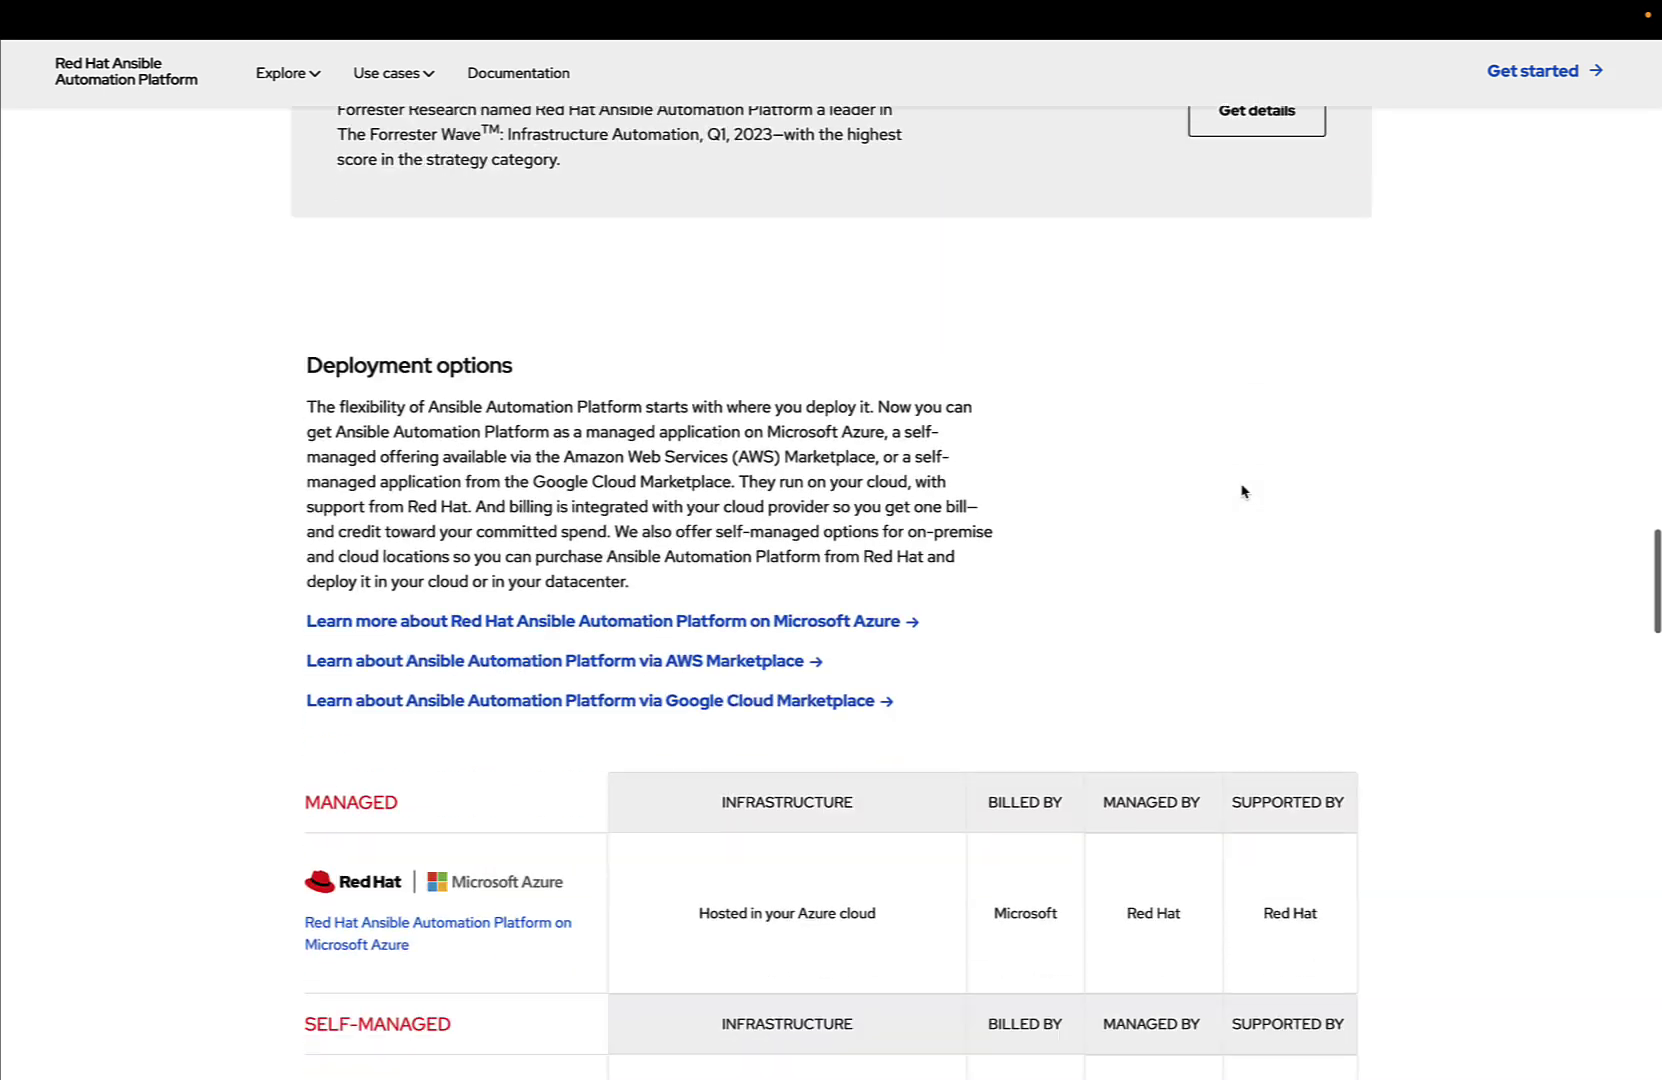
pyautogui.scroll(-1, 1243, 490)
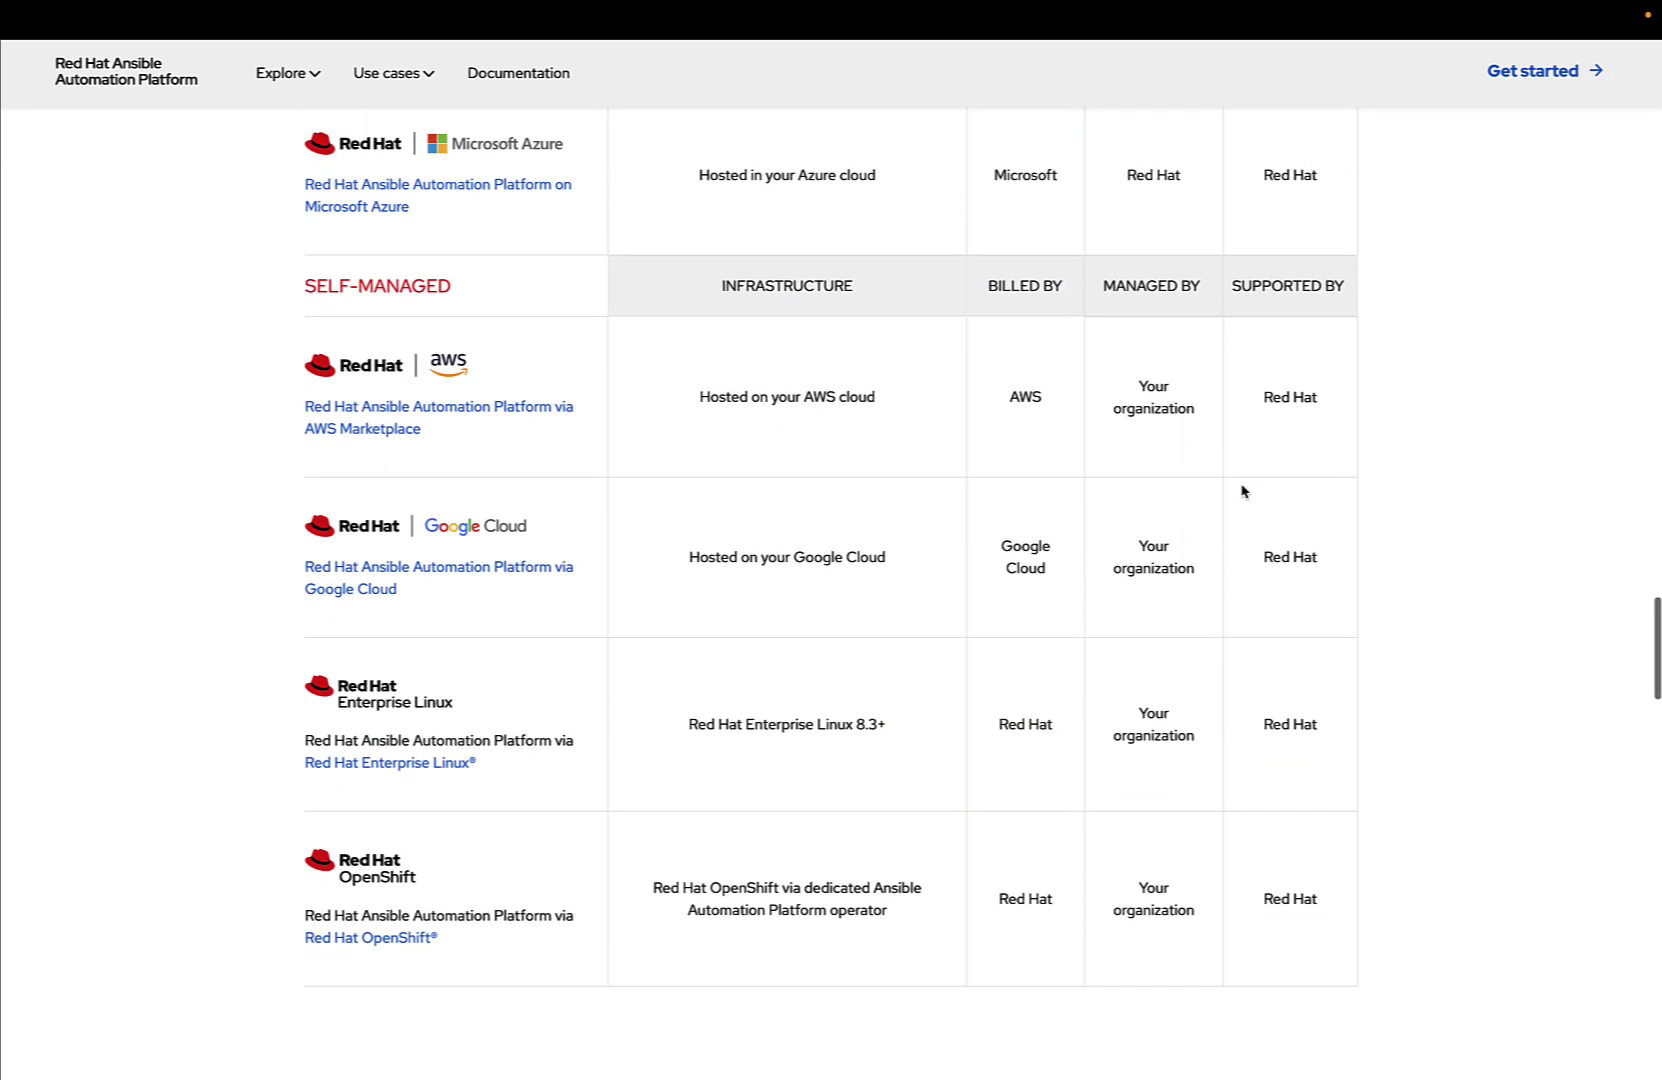
pyautogui.scroll(1, 1243, 490)
pyautogui.scroll(-1, 1242, 490)
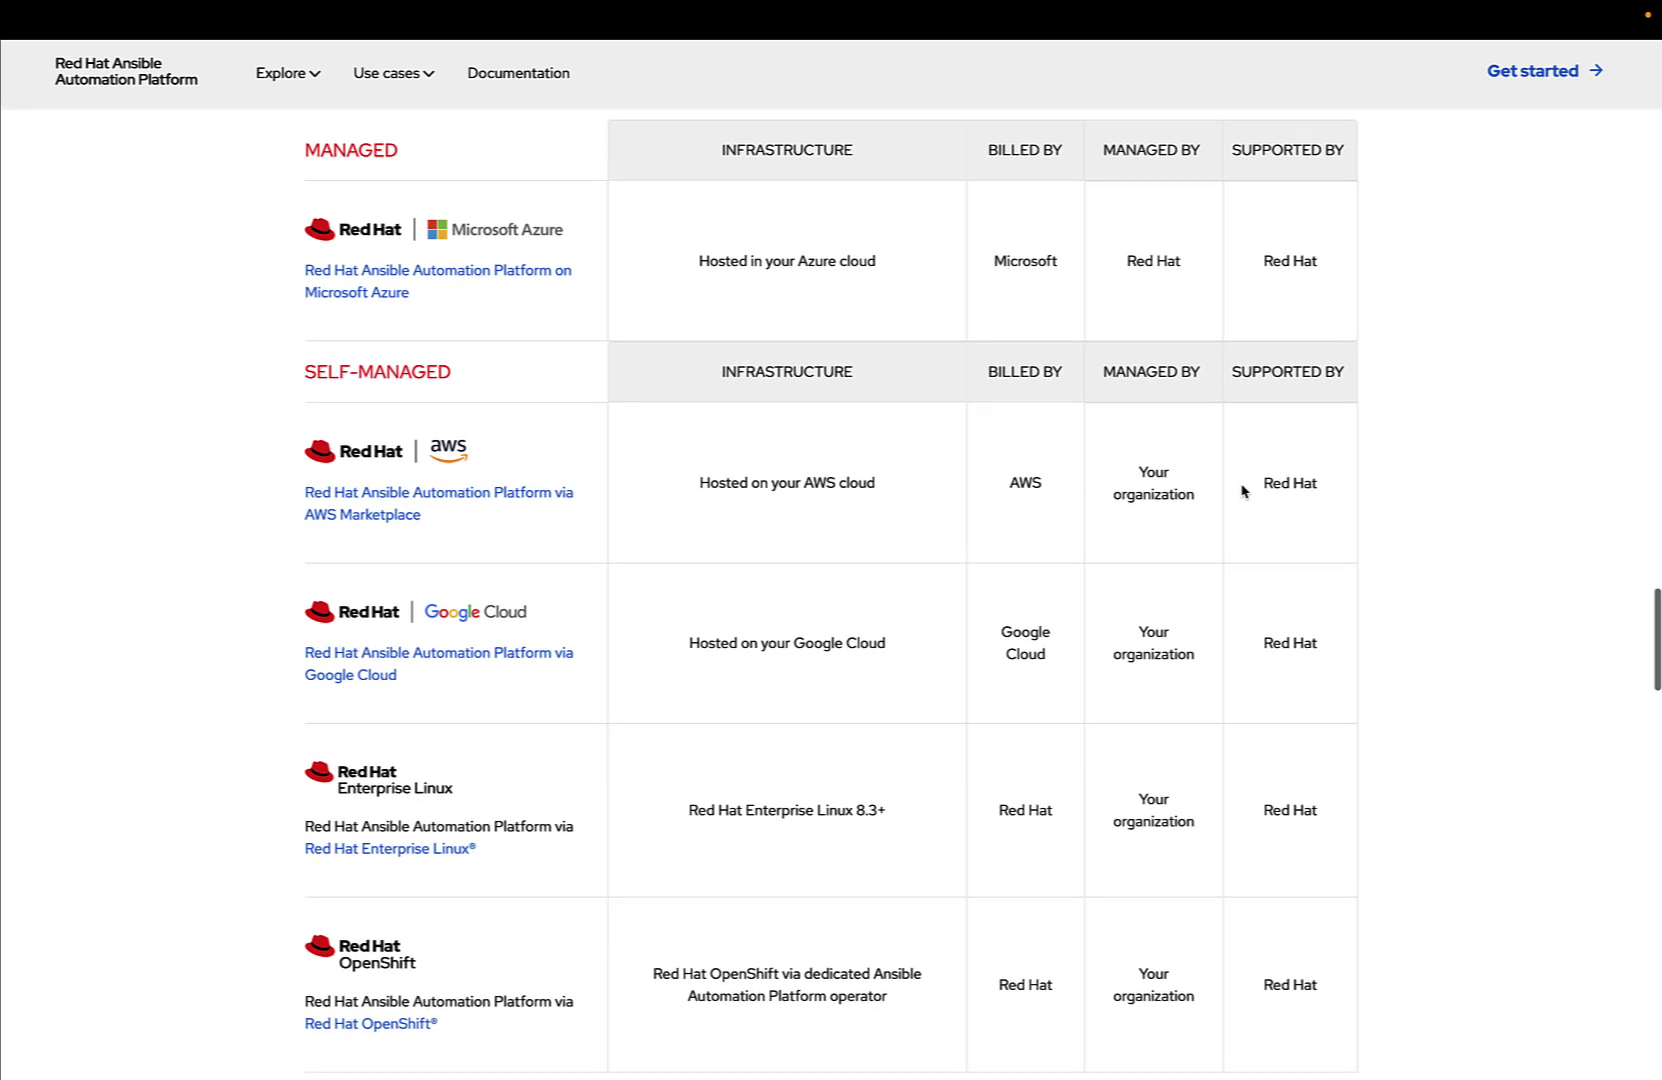
pyautogui.scroll(-5, 1244, 490)
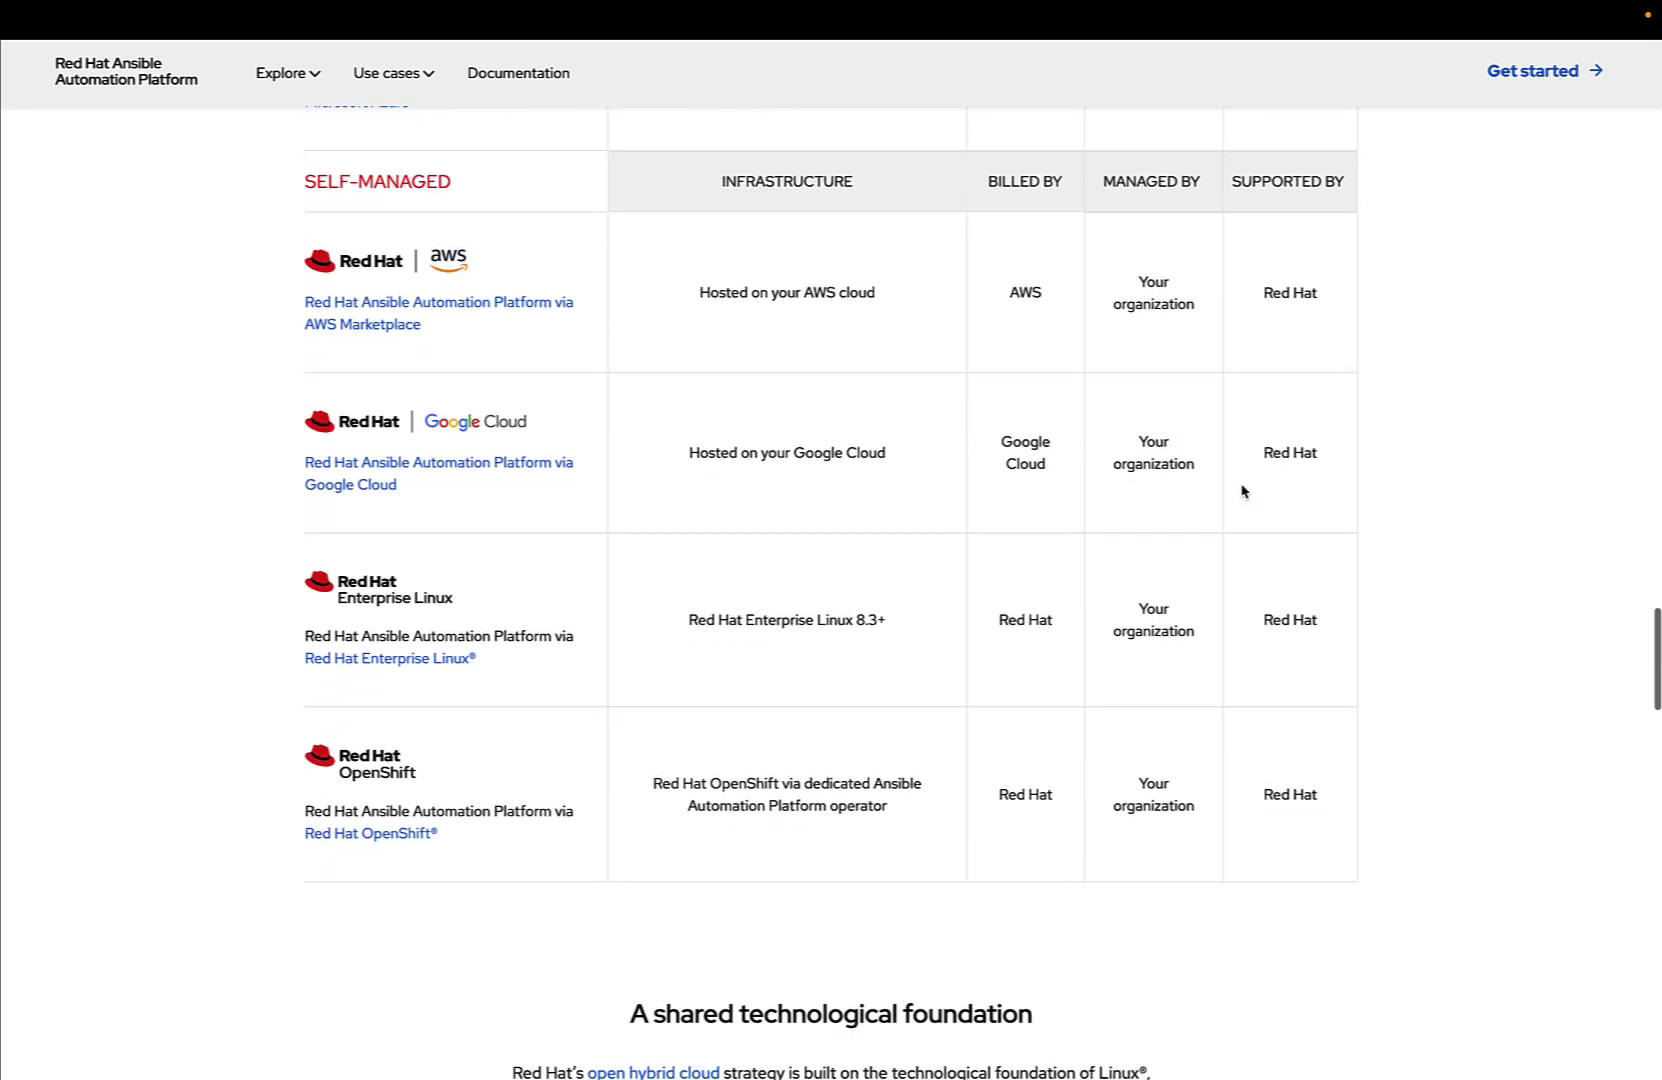
pyautogui.scroll(-8, 1243, 490)
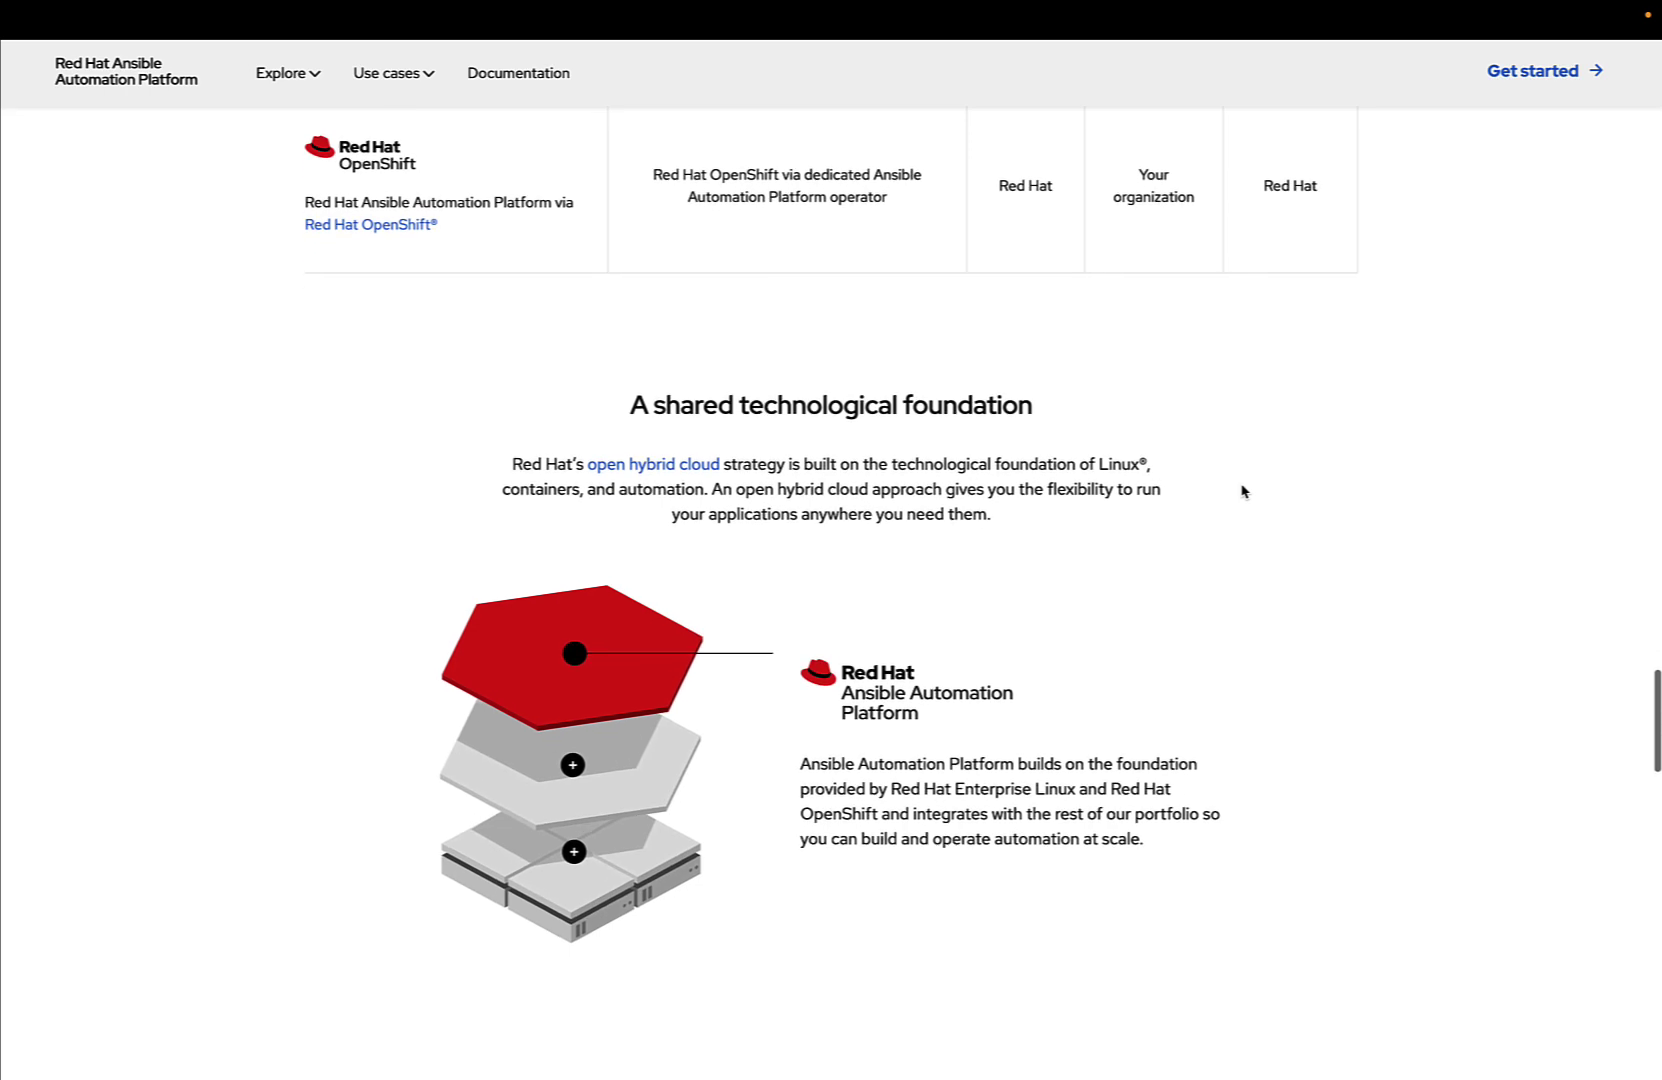
pyautogui.scroll(-3, 1242, 490)
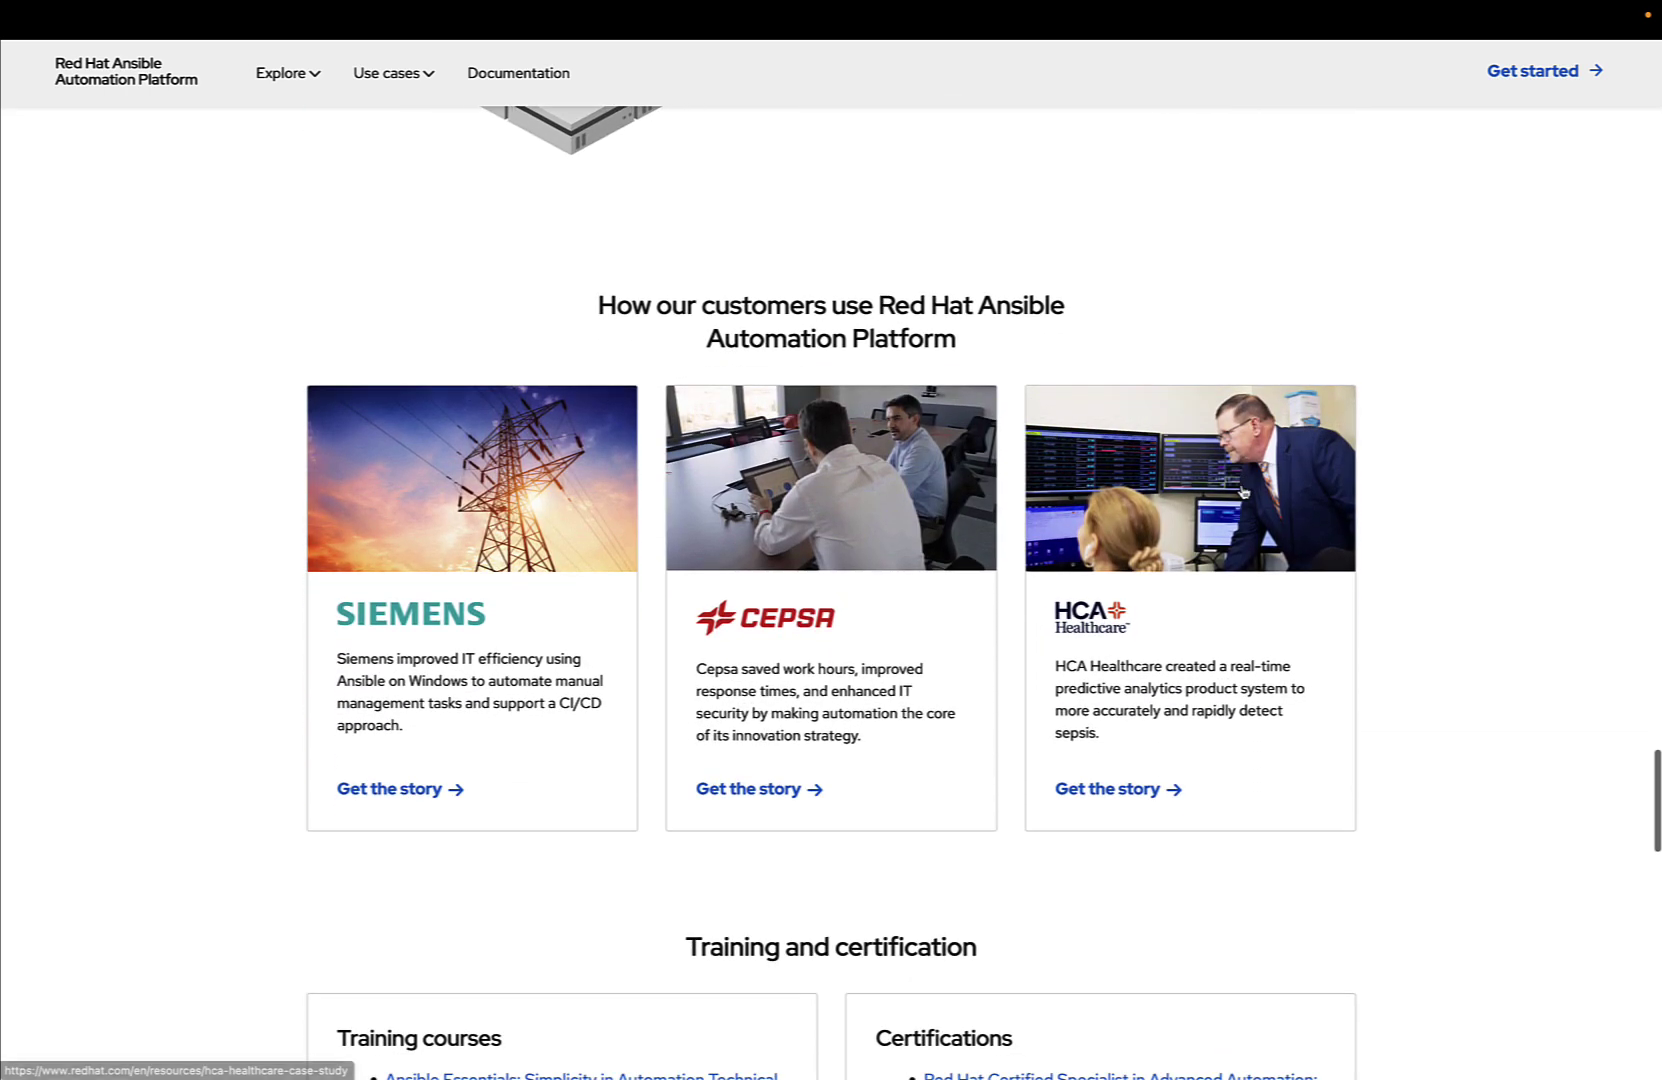
pyautogui.scroll(20, 1242, 490)
pyautogui.scroll(20, 1242, 490)
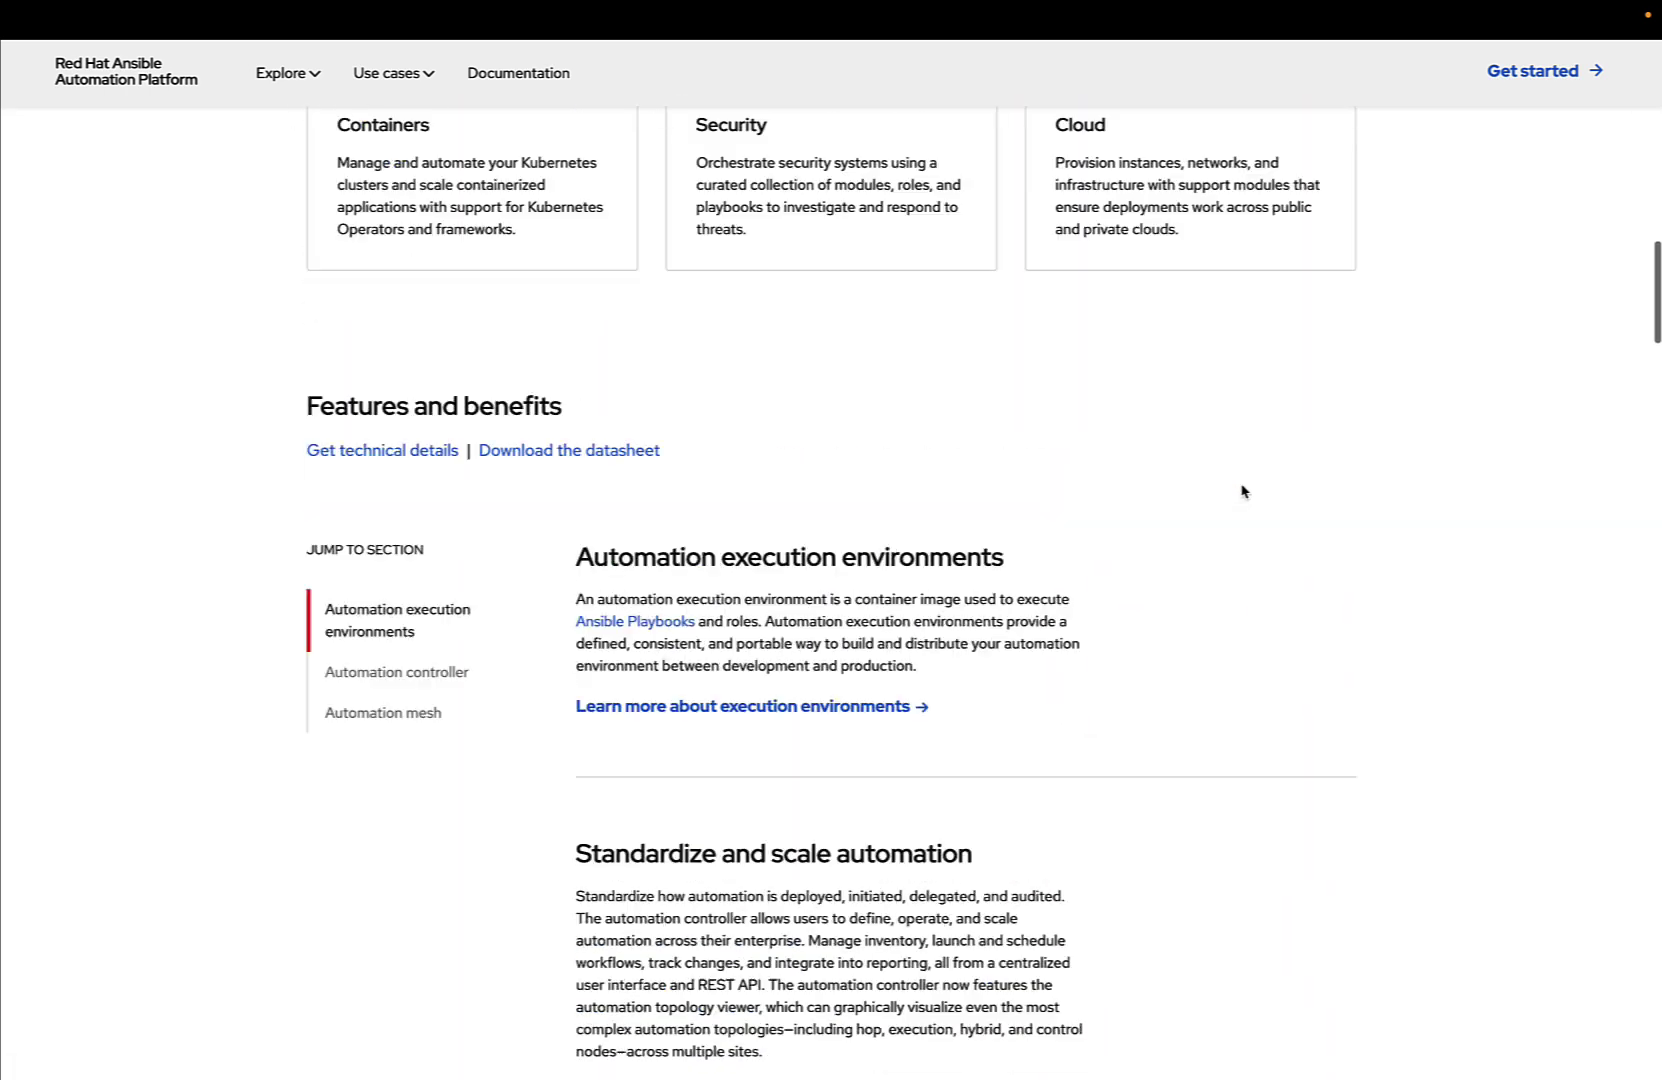
pyautogui.scroll(7, 1243, 490)
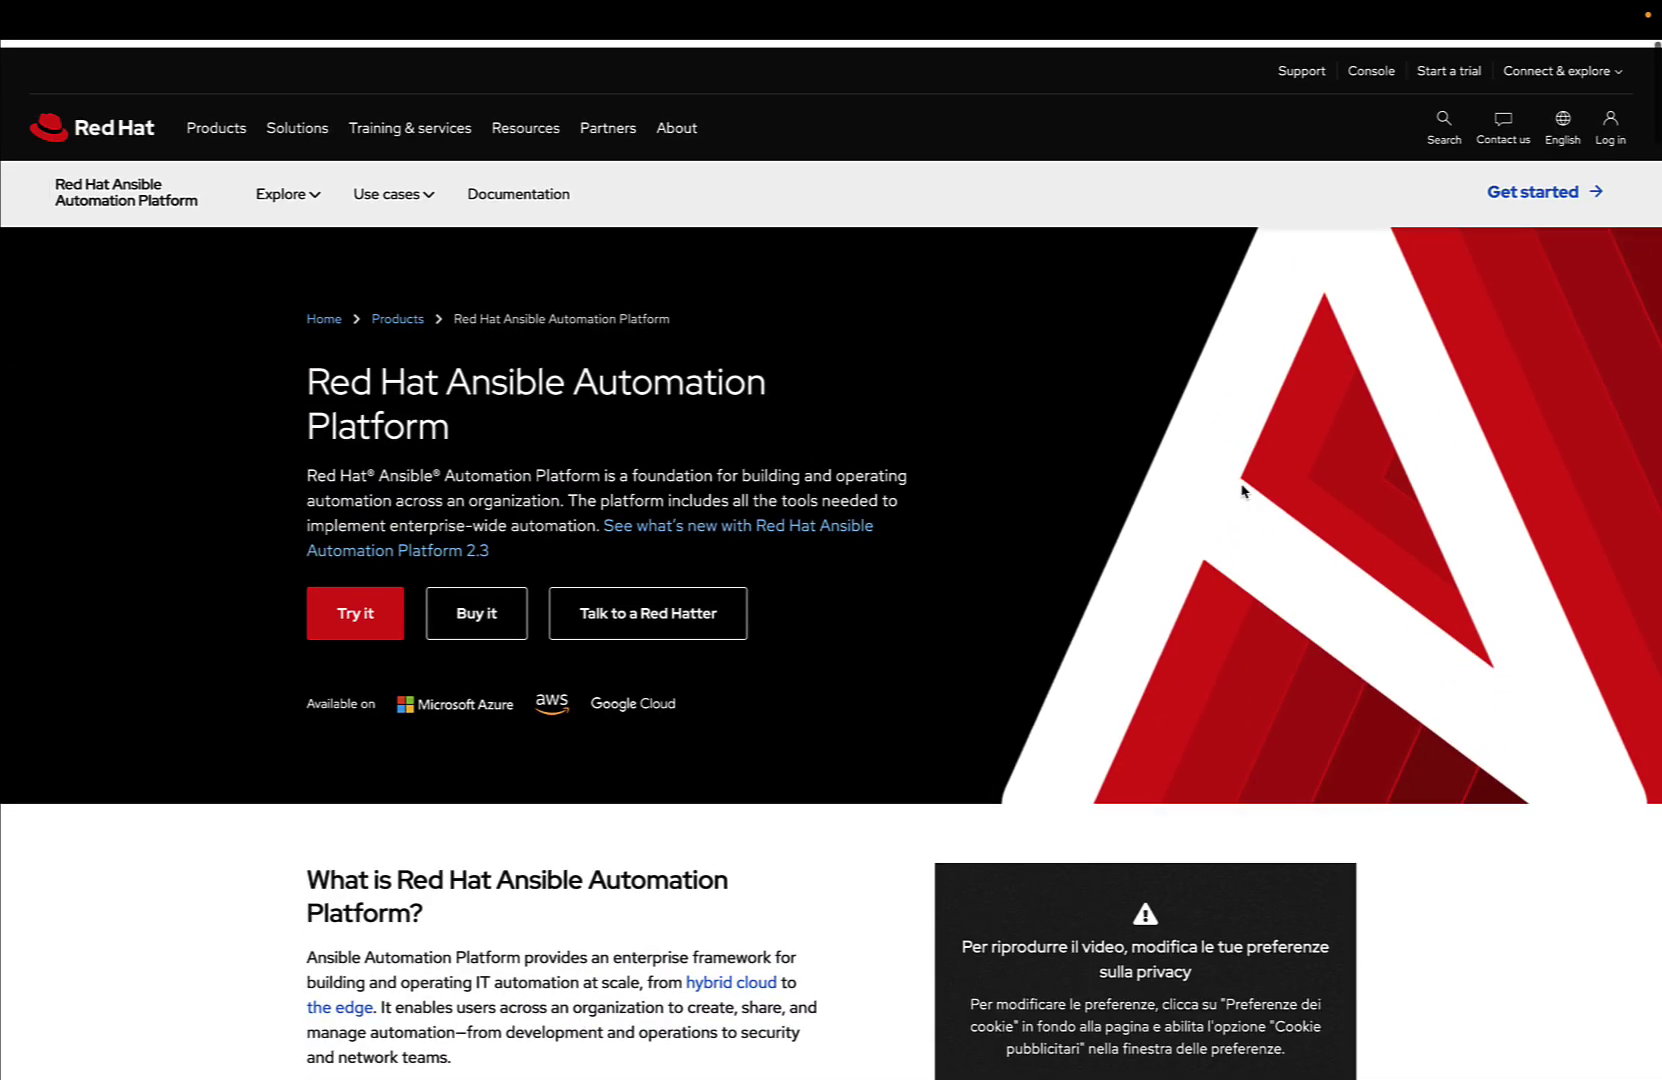
# Log in to the Red Hat account with the account username and the browser's saved password
pyautogui.click(1600, 125)
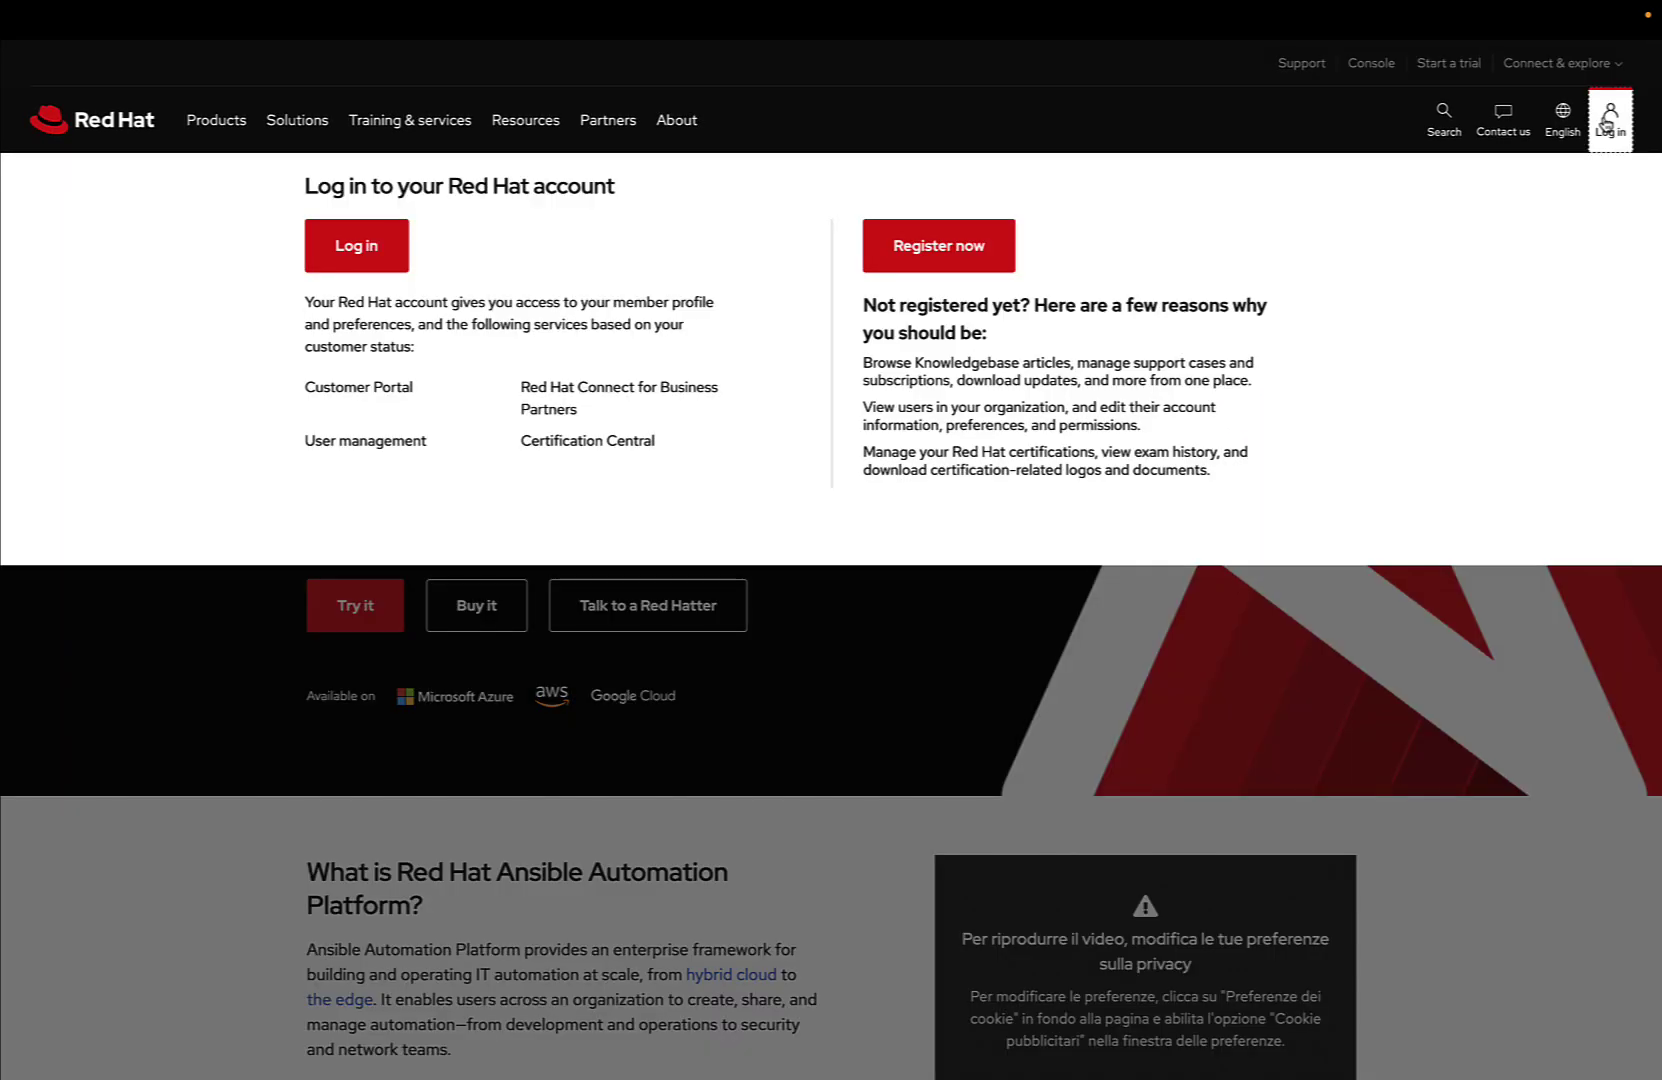
pyautogui.click(370, 264)
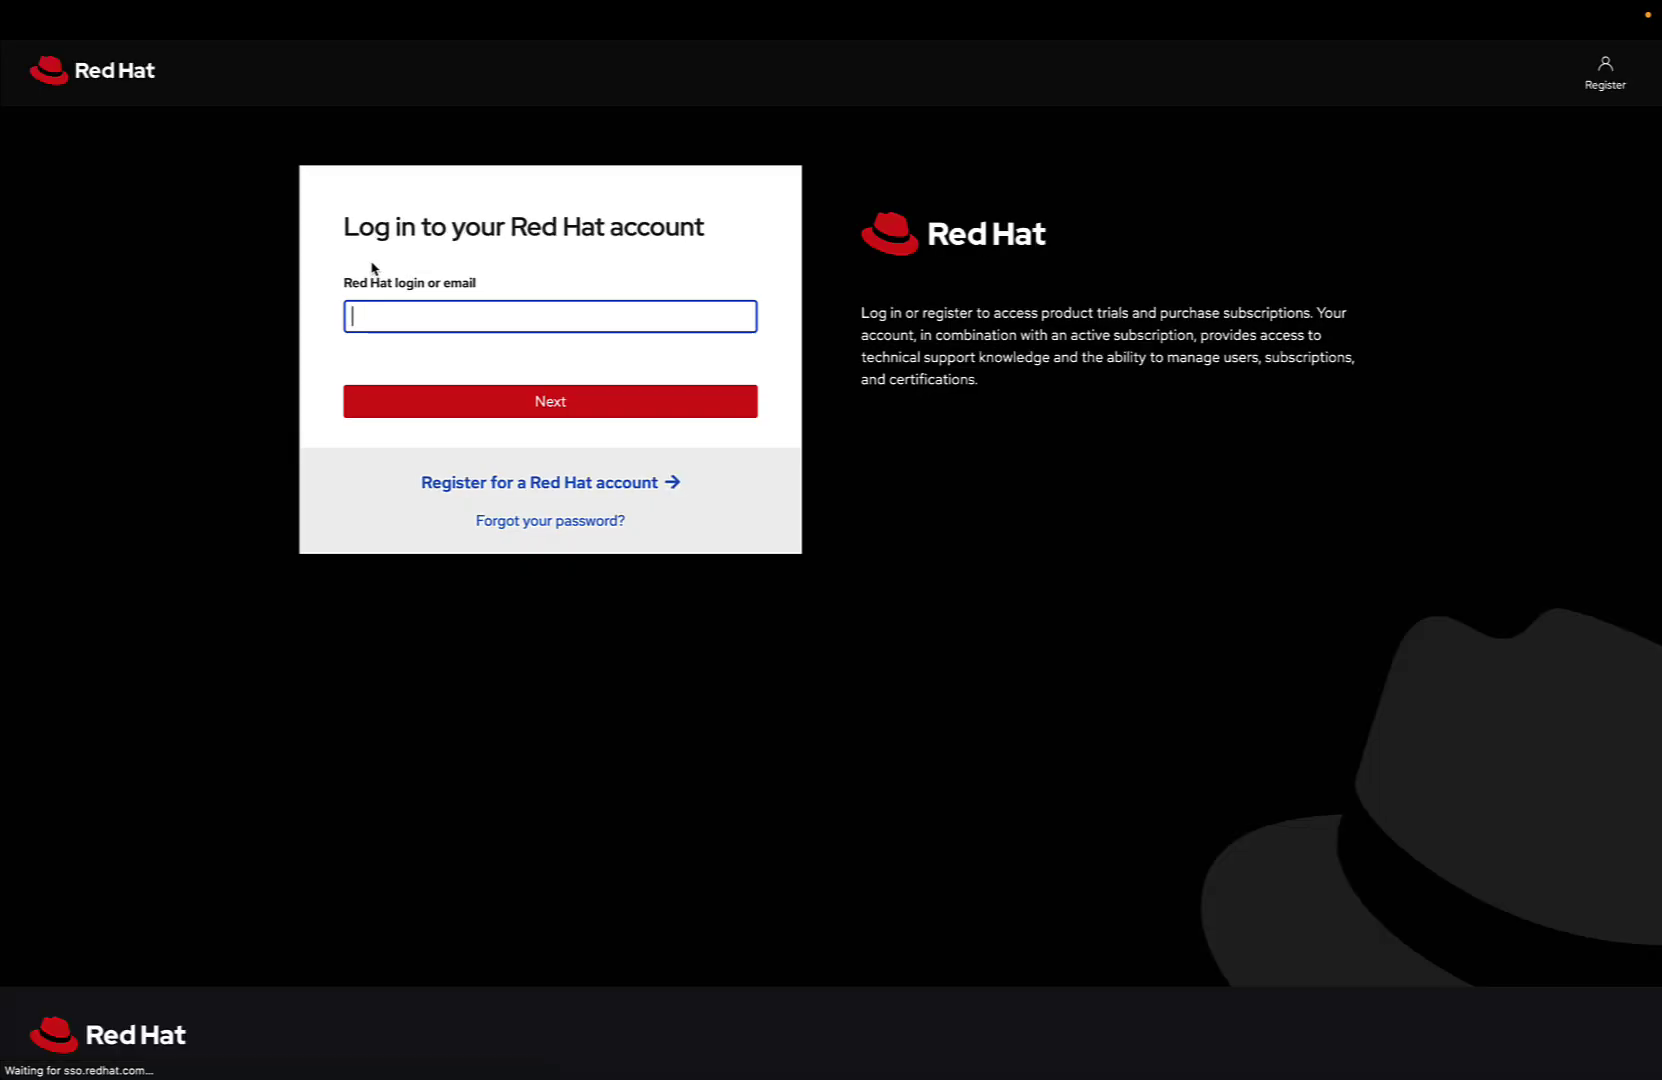
pyautogui.write('lucab')
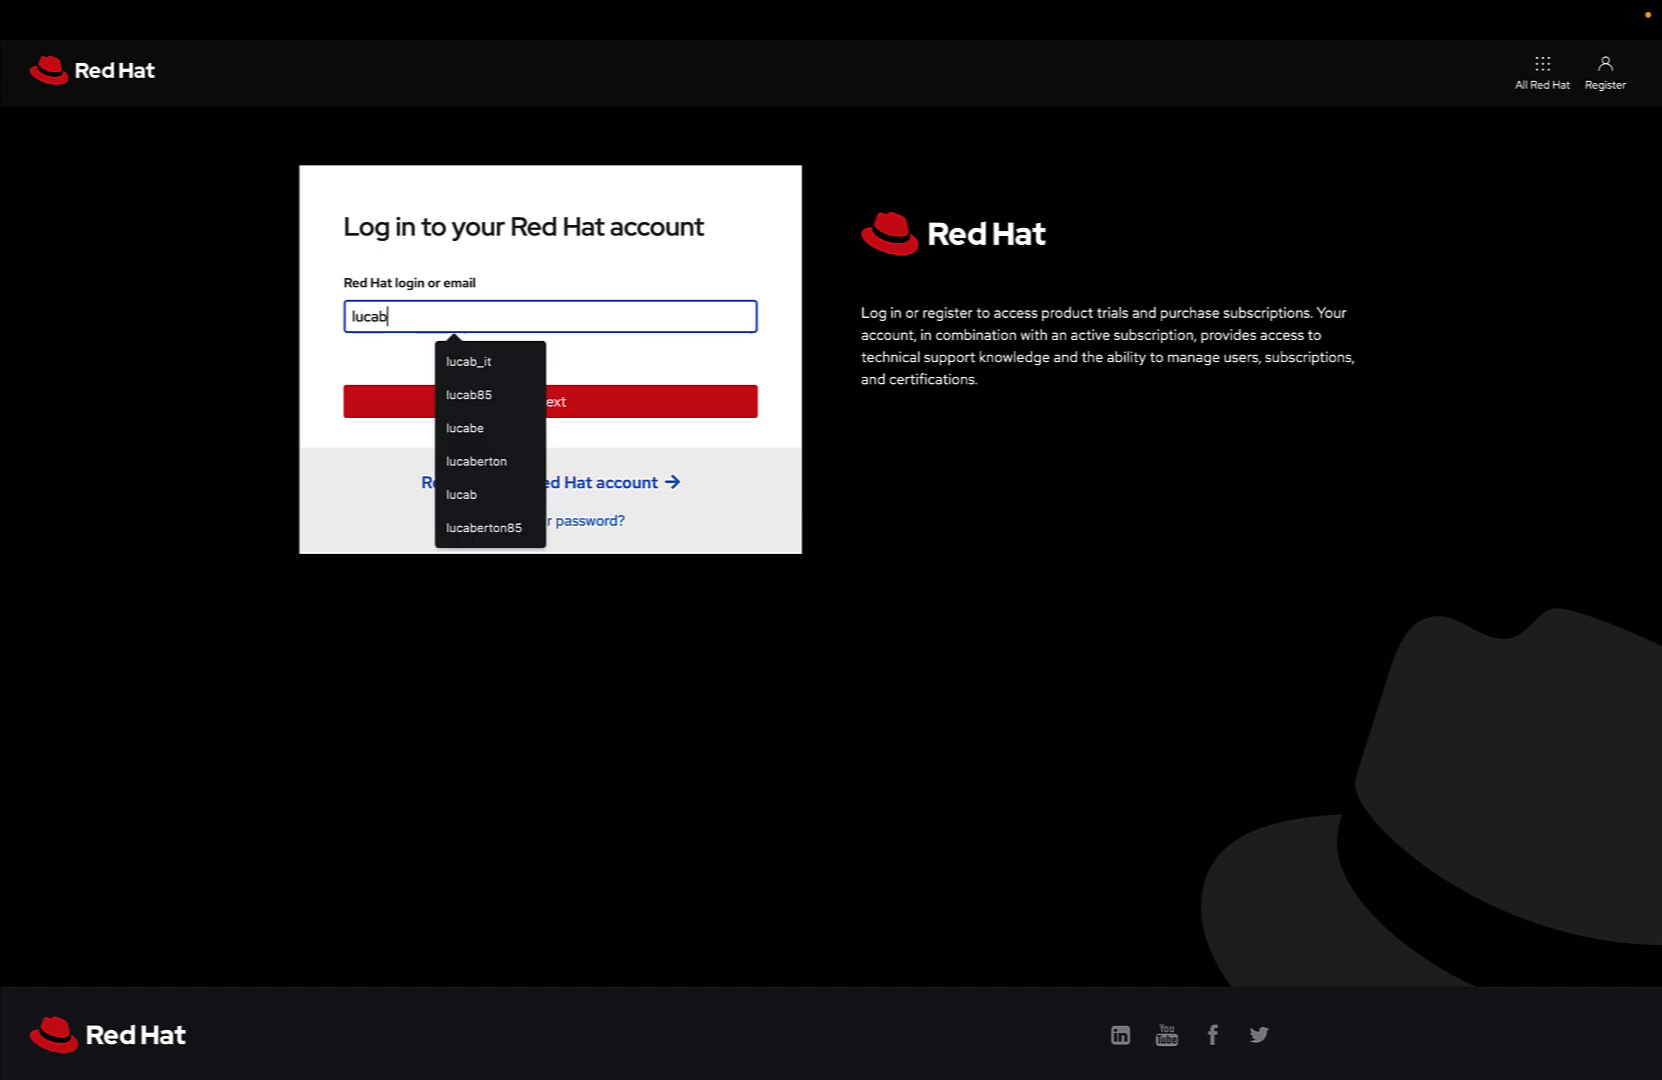
pyautogui.write('_it')
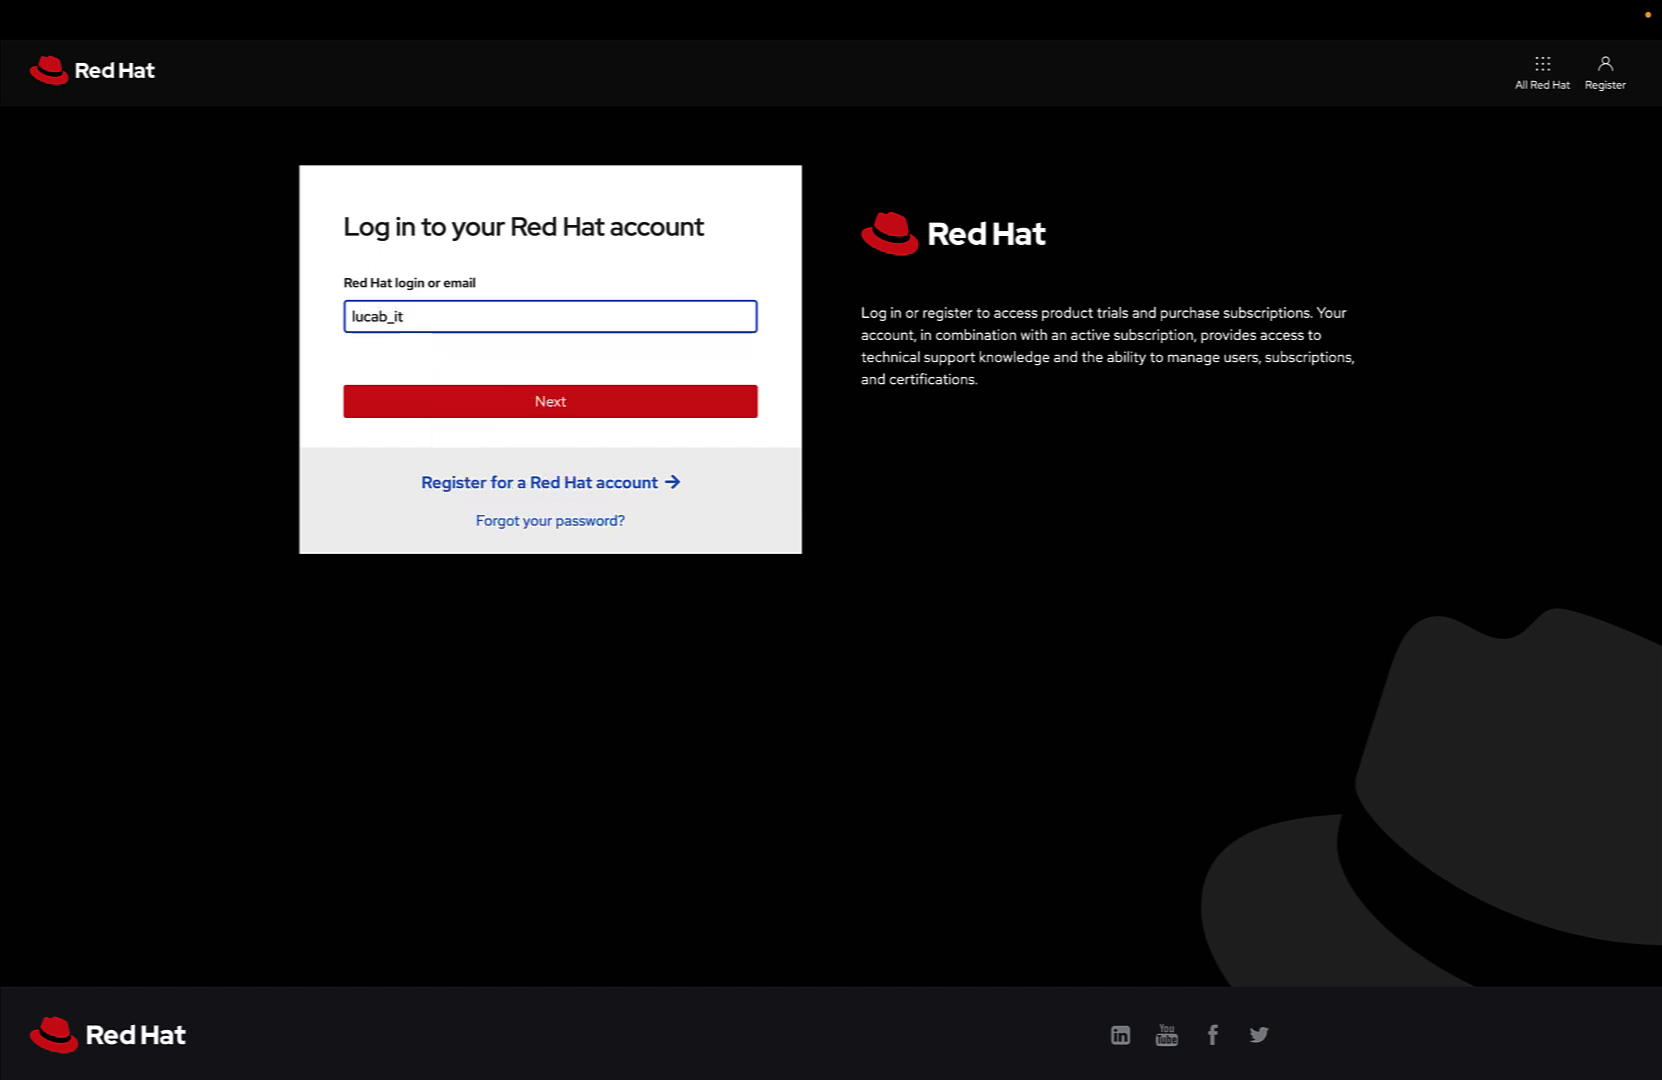
pyautogui.click(425, 402)
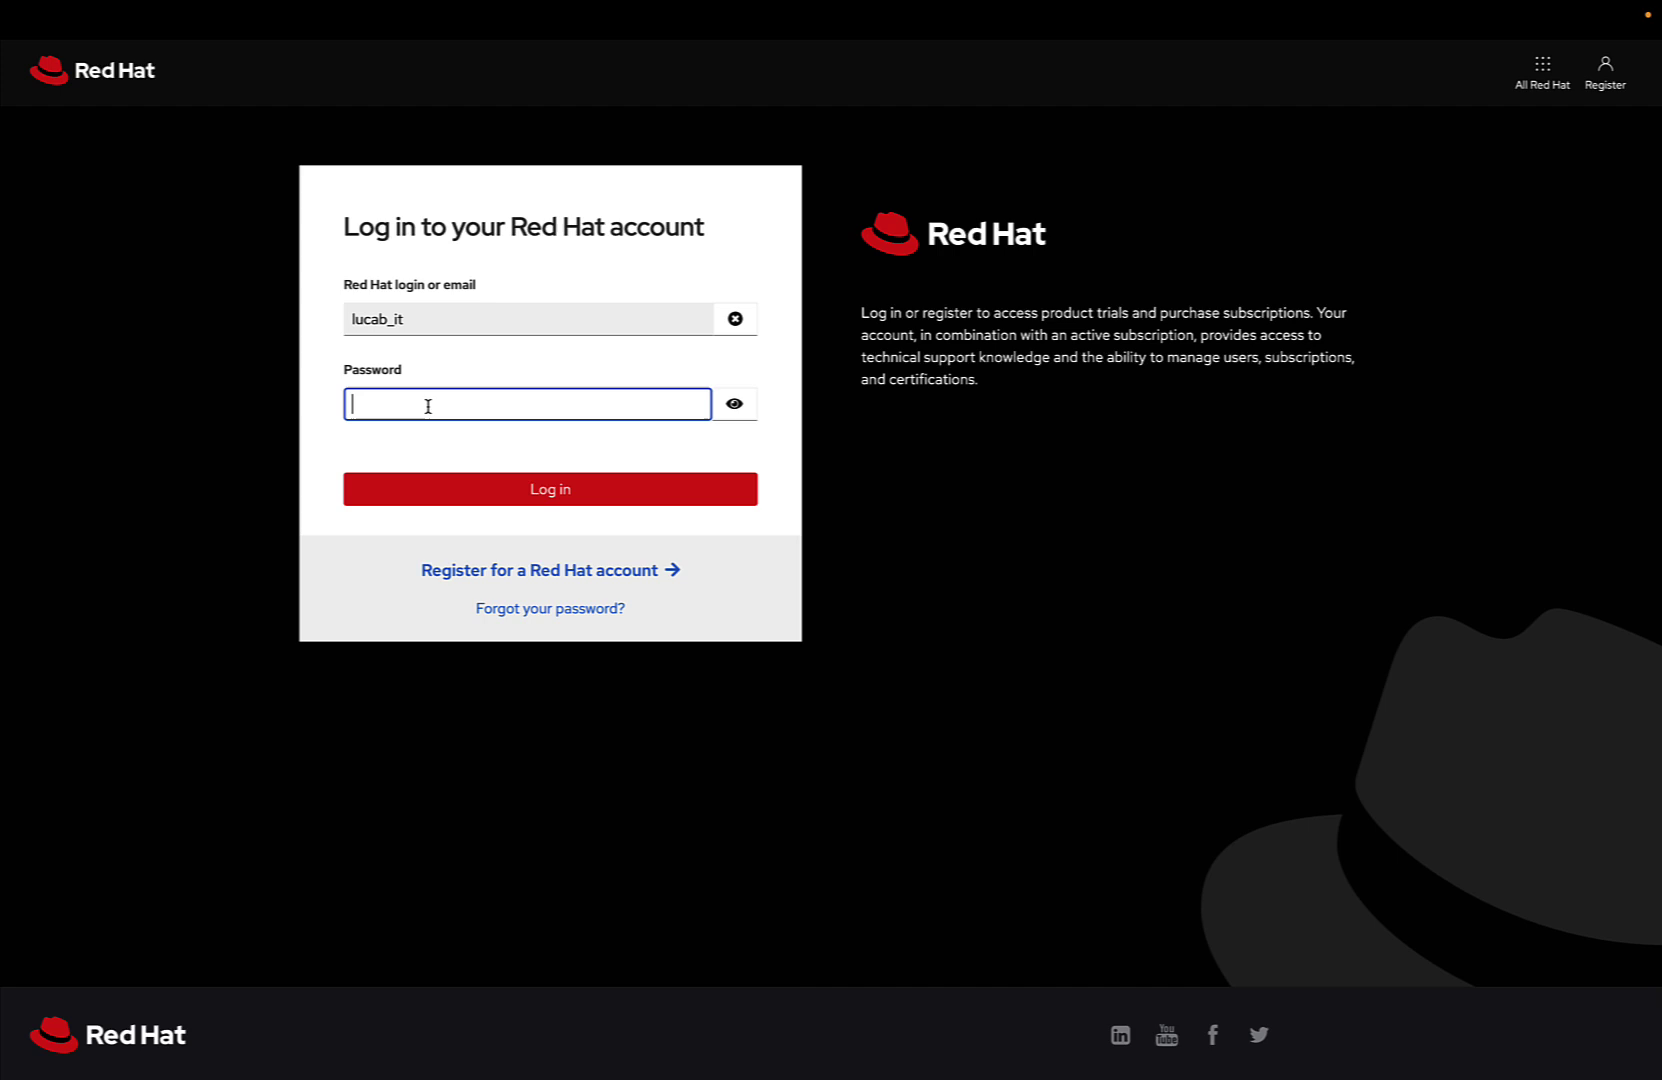
pyautogui.click(428, 406)
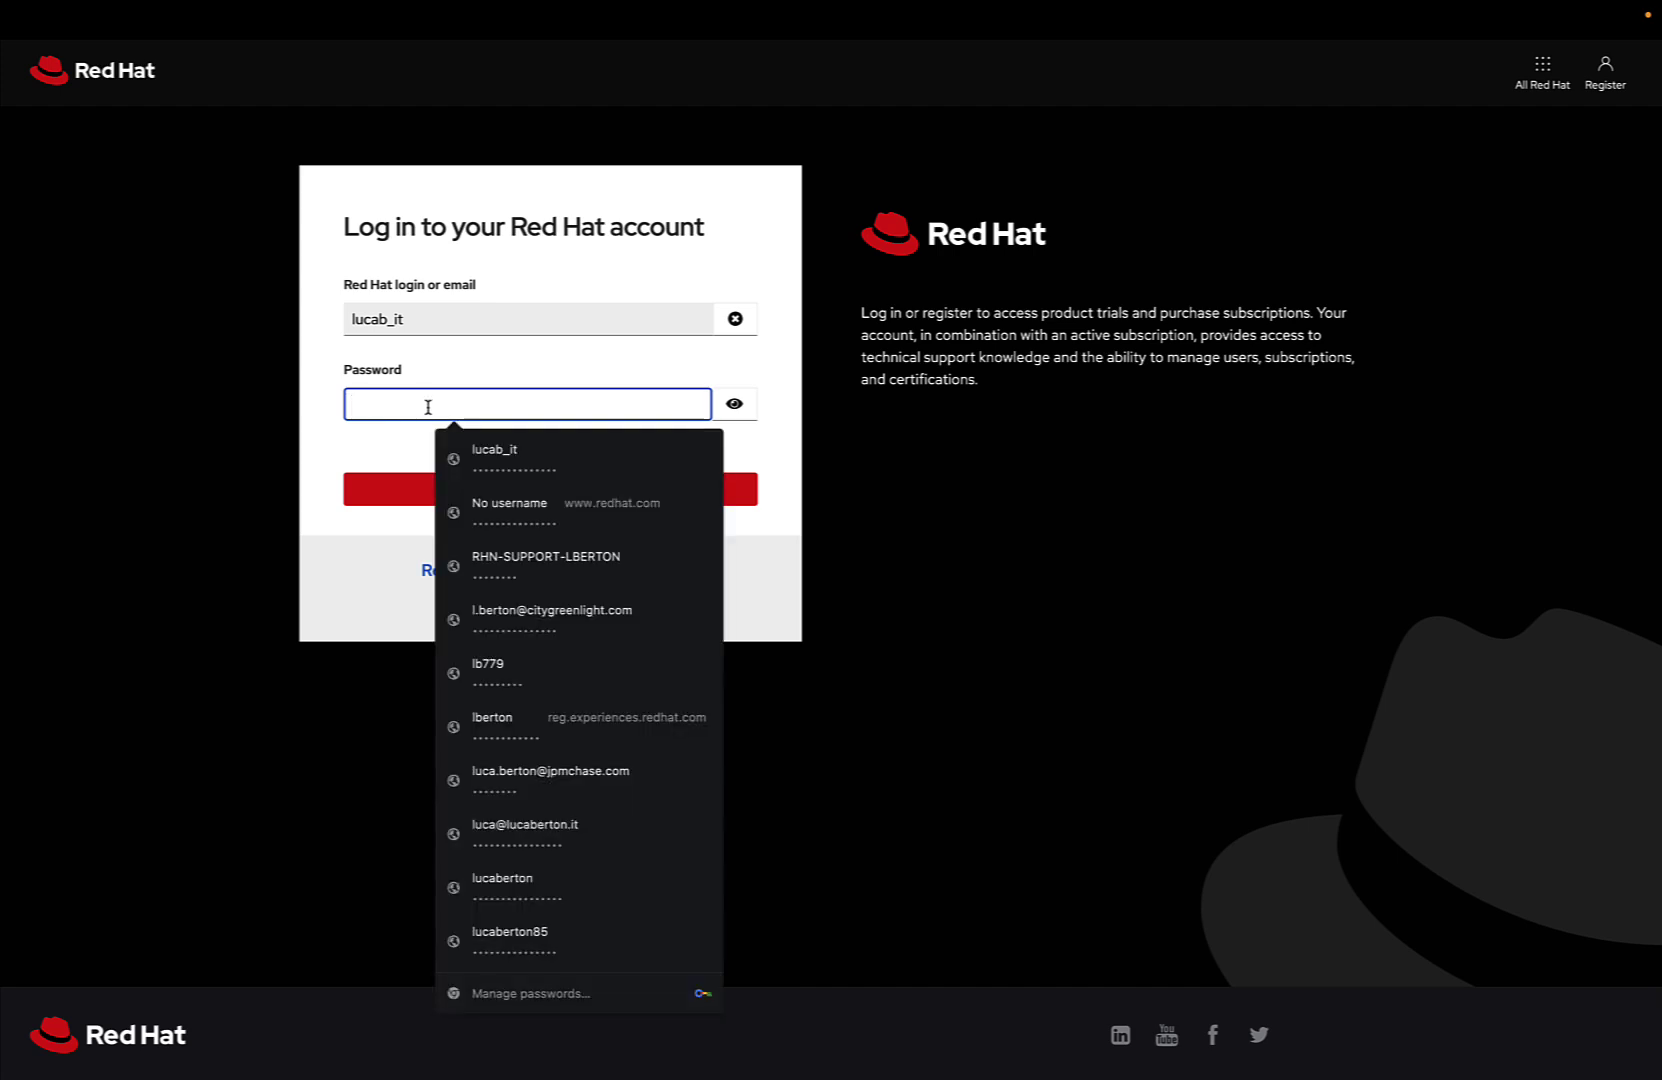
pyautogui.click(506, 453)
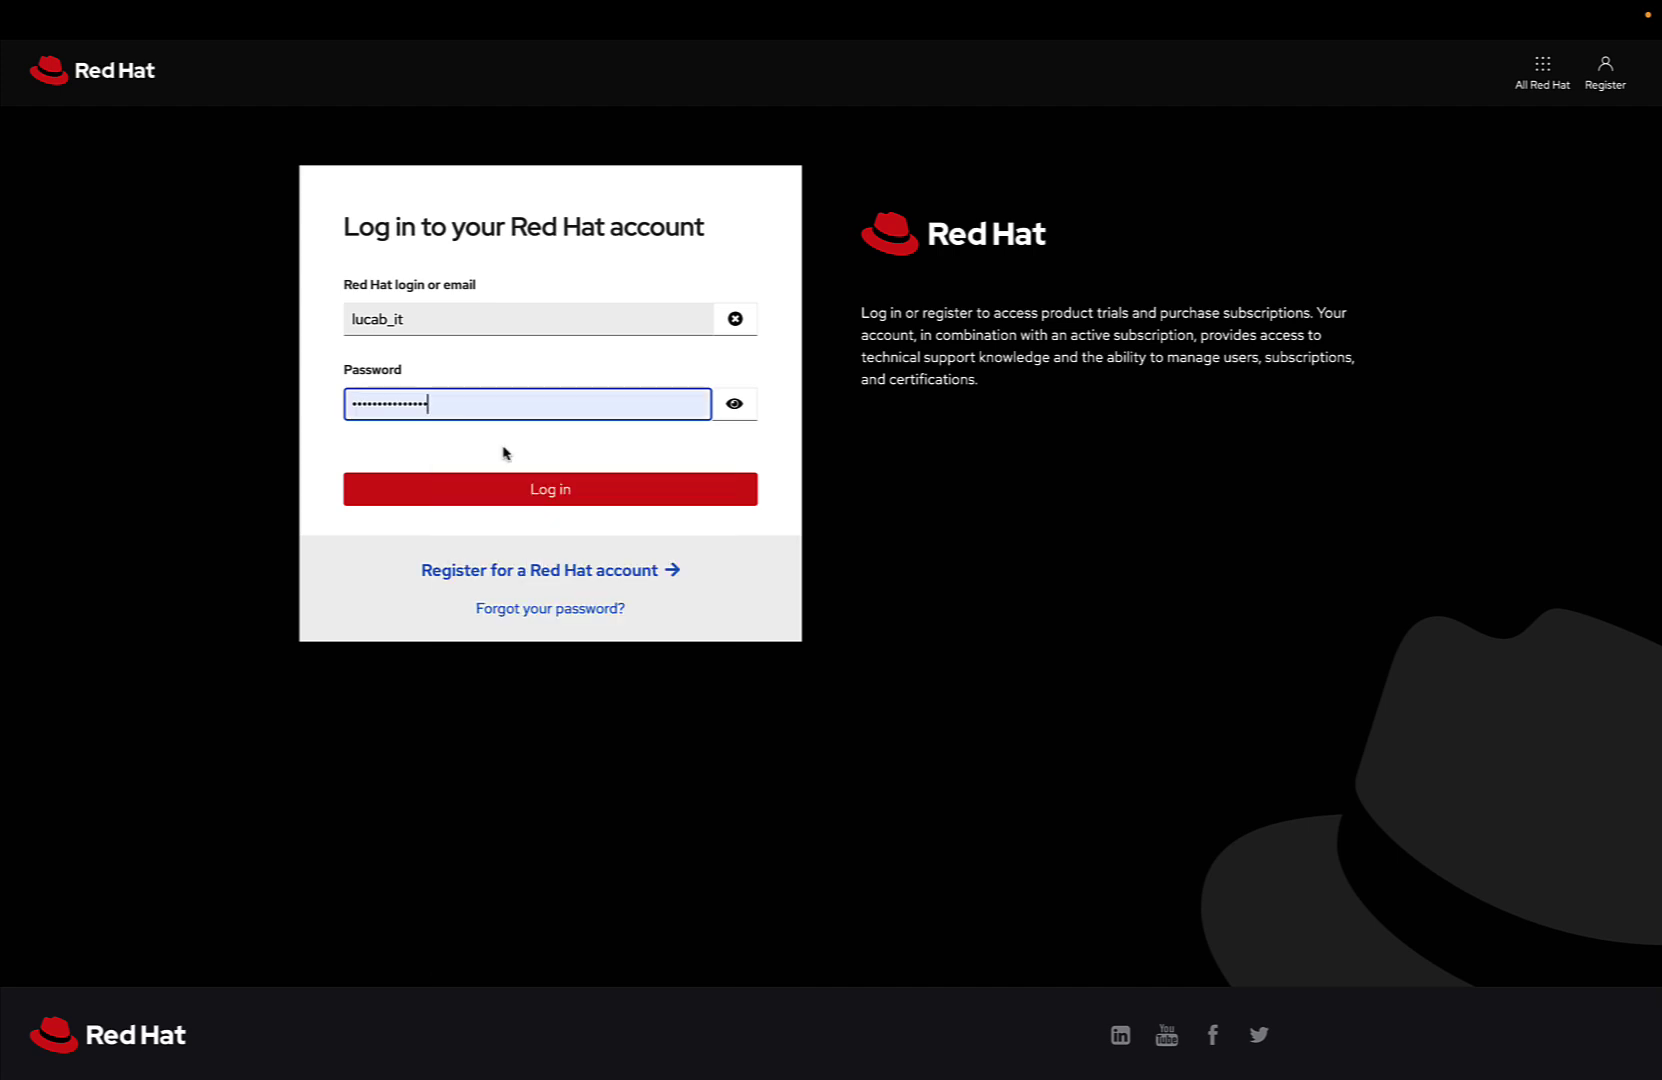
pyautogui.click(556, 505)
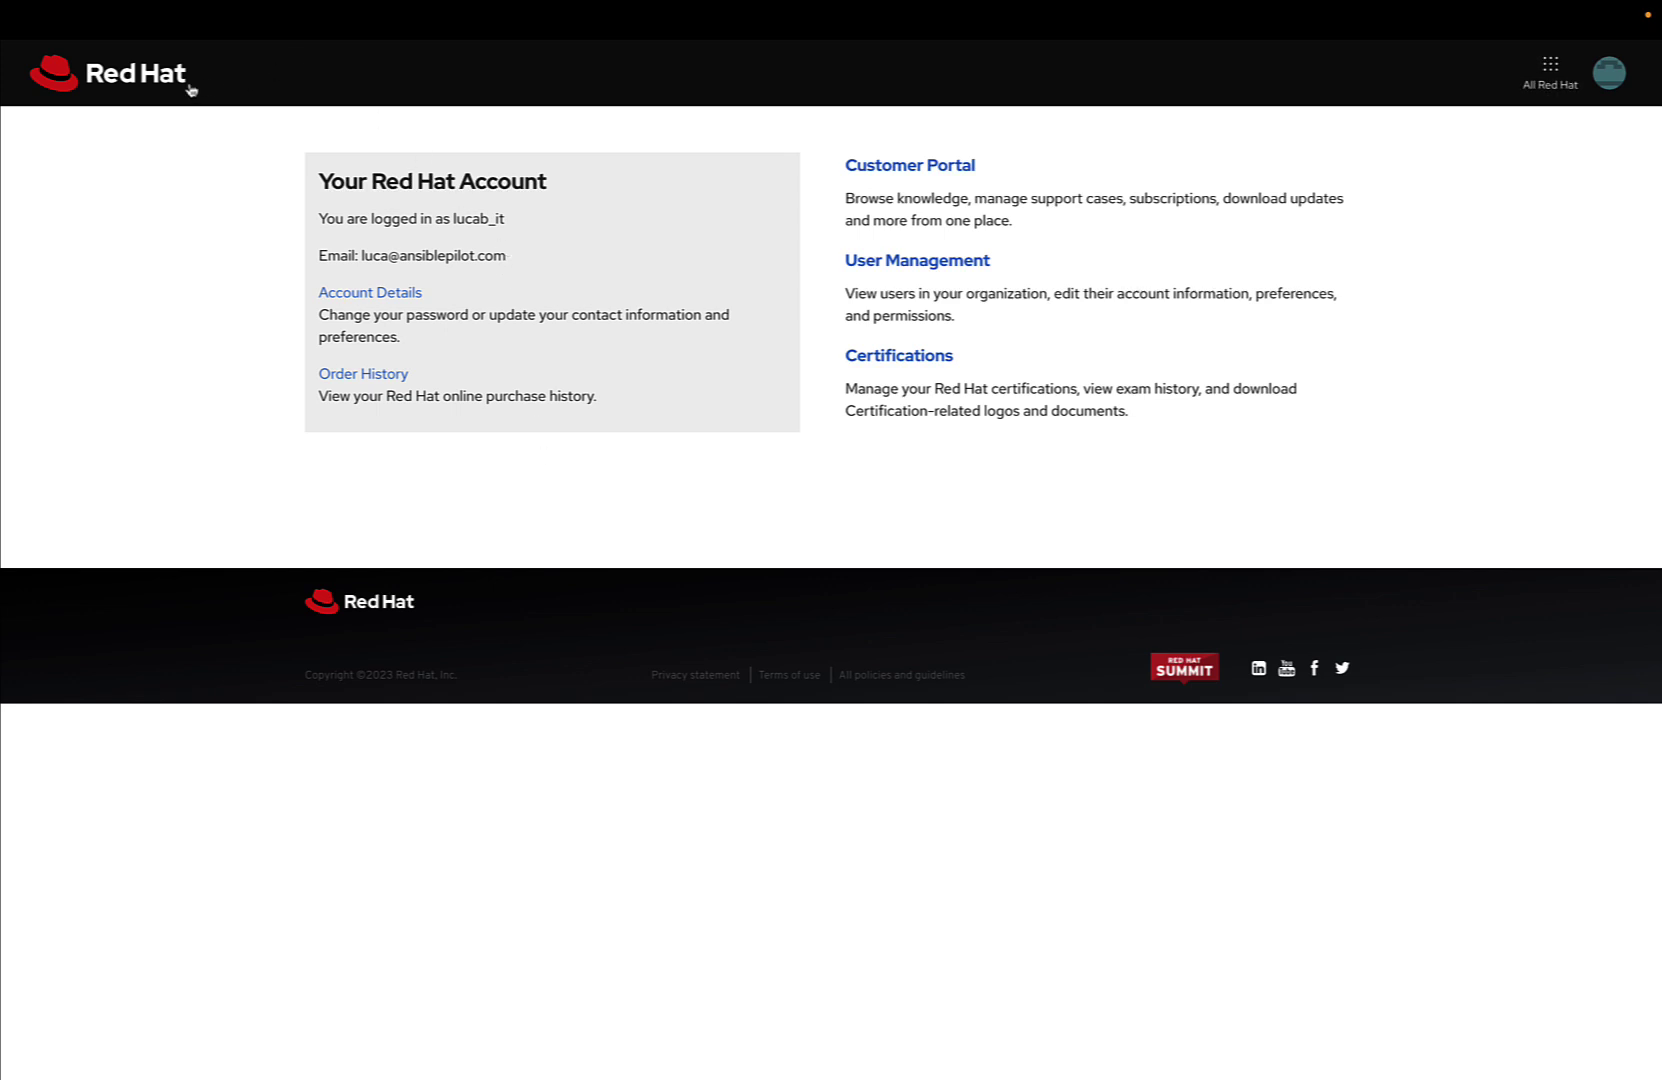
# Open the All Red Hat menu listing Customer Portal, Developer and Partner Connect
pyautogui.click(168, 83)
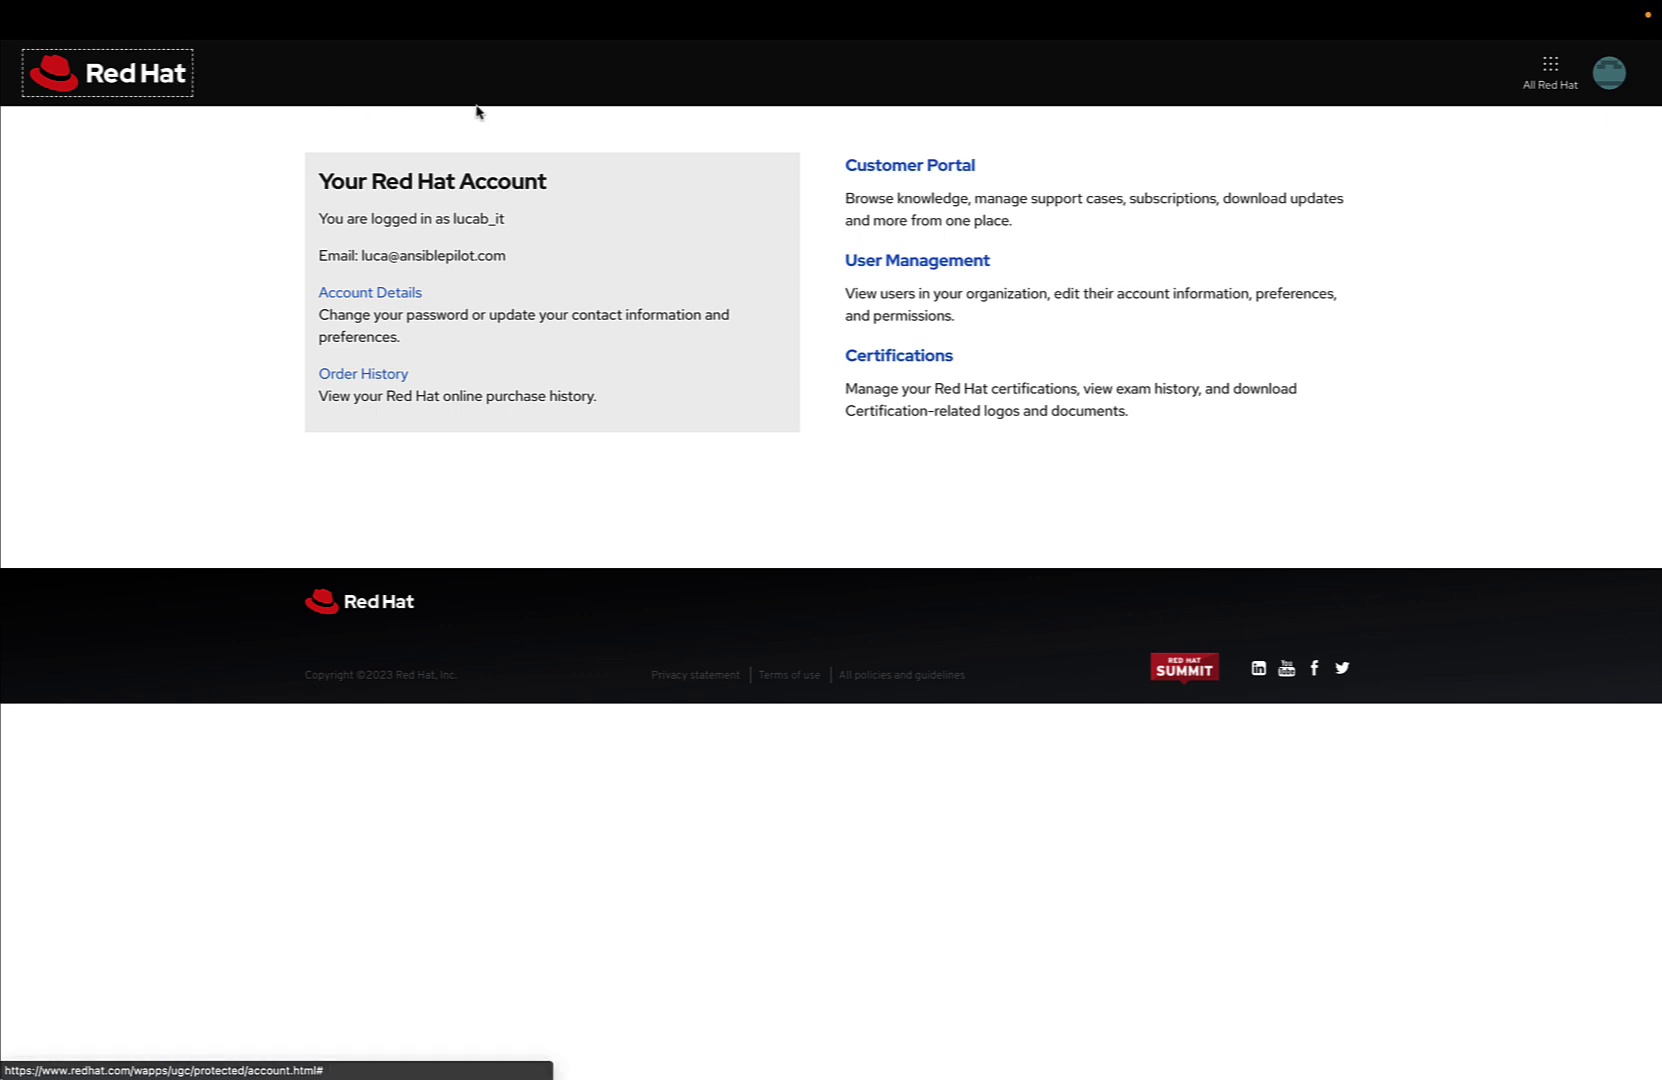
pyautogui.click(1537, 82)
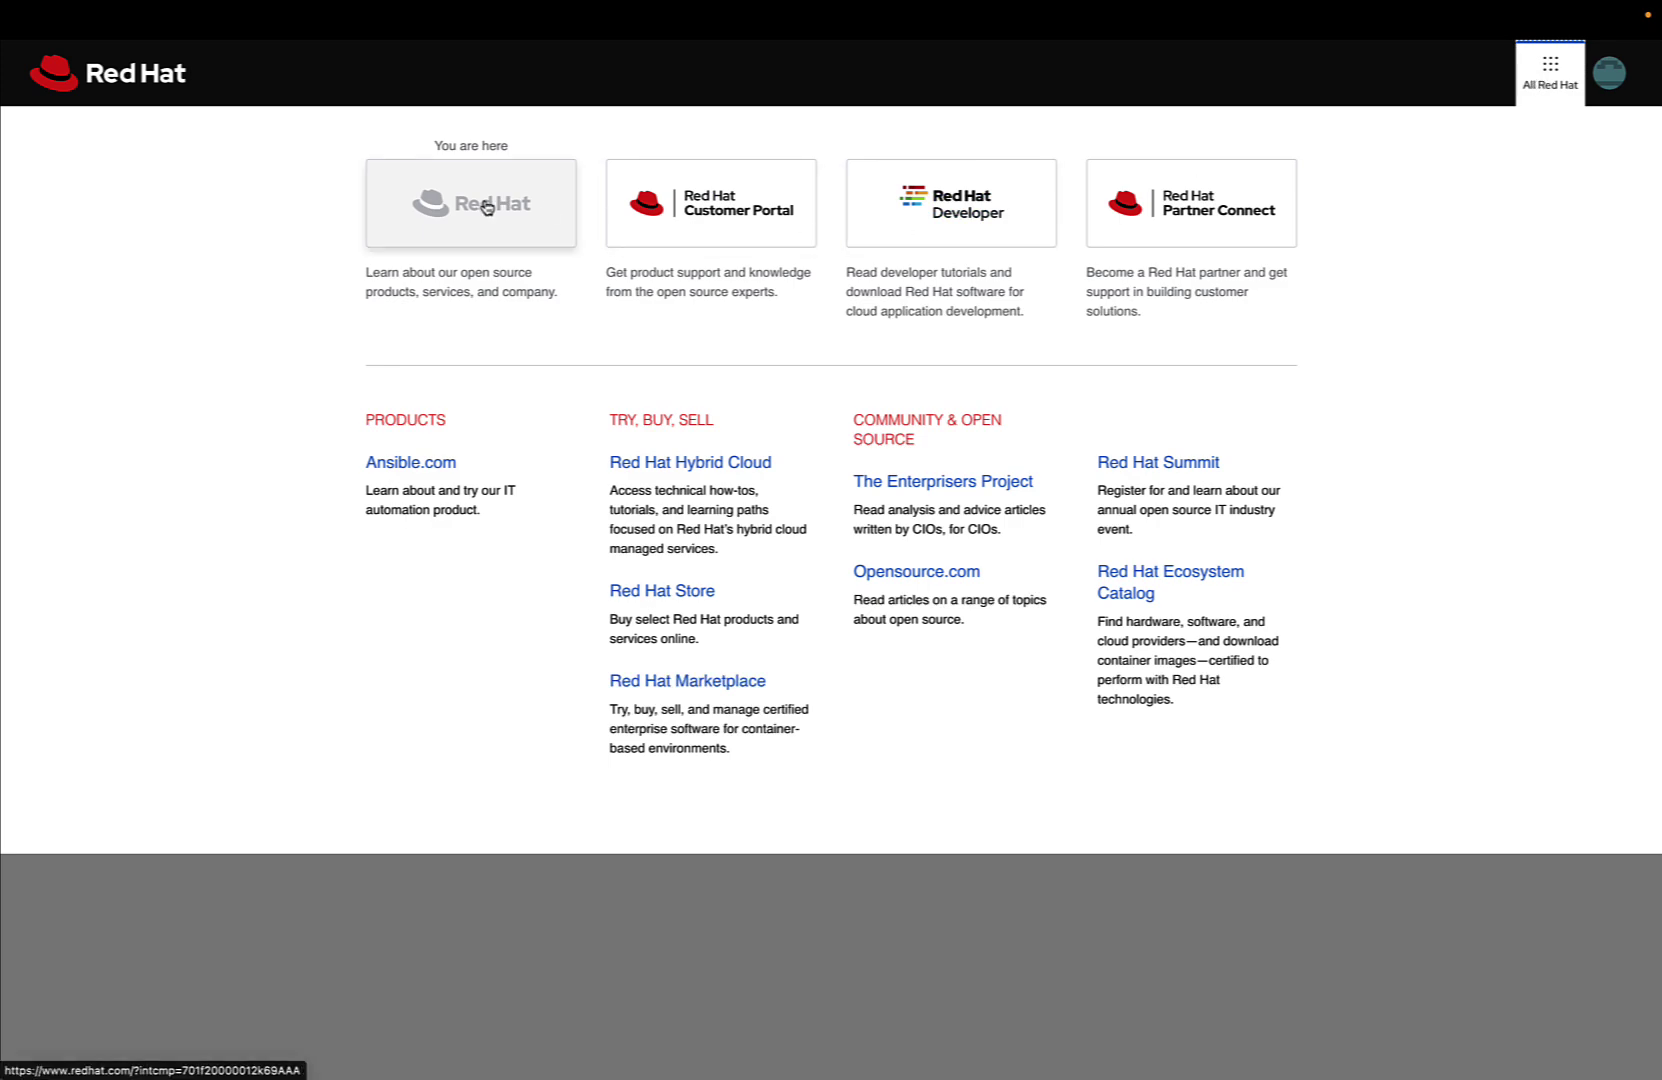
# Go from the Customer Portal's Downloads to the Red Hat Ansible Automation Platform download page
pyautogui.click(758, 211)
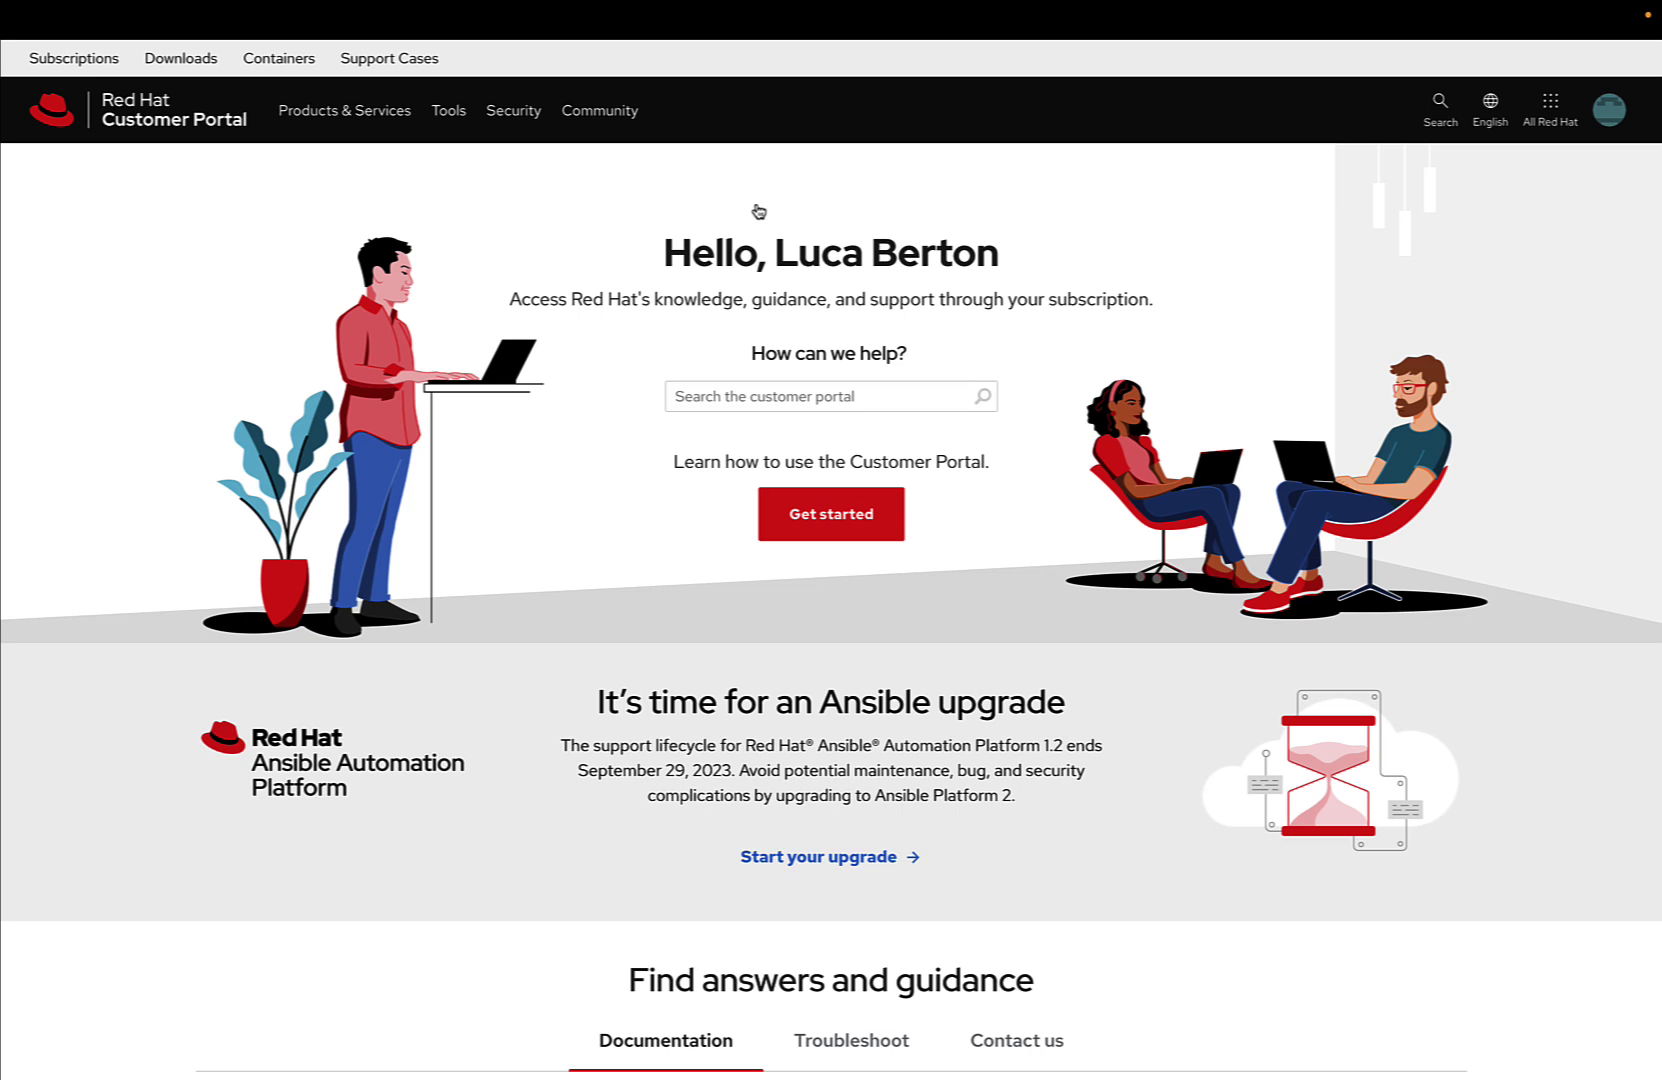
pyautogui.click(189, 64)
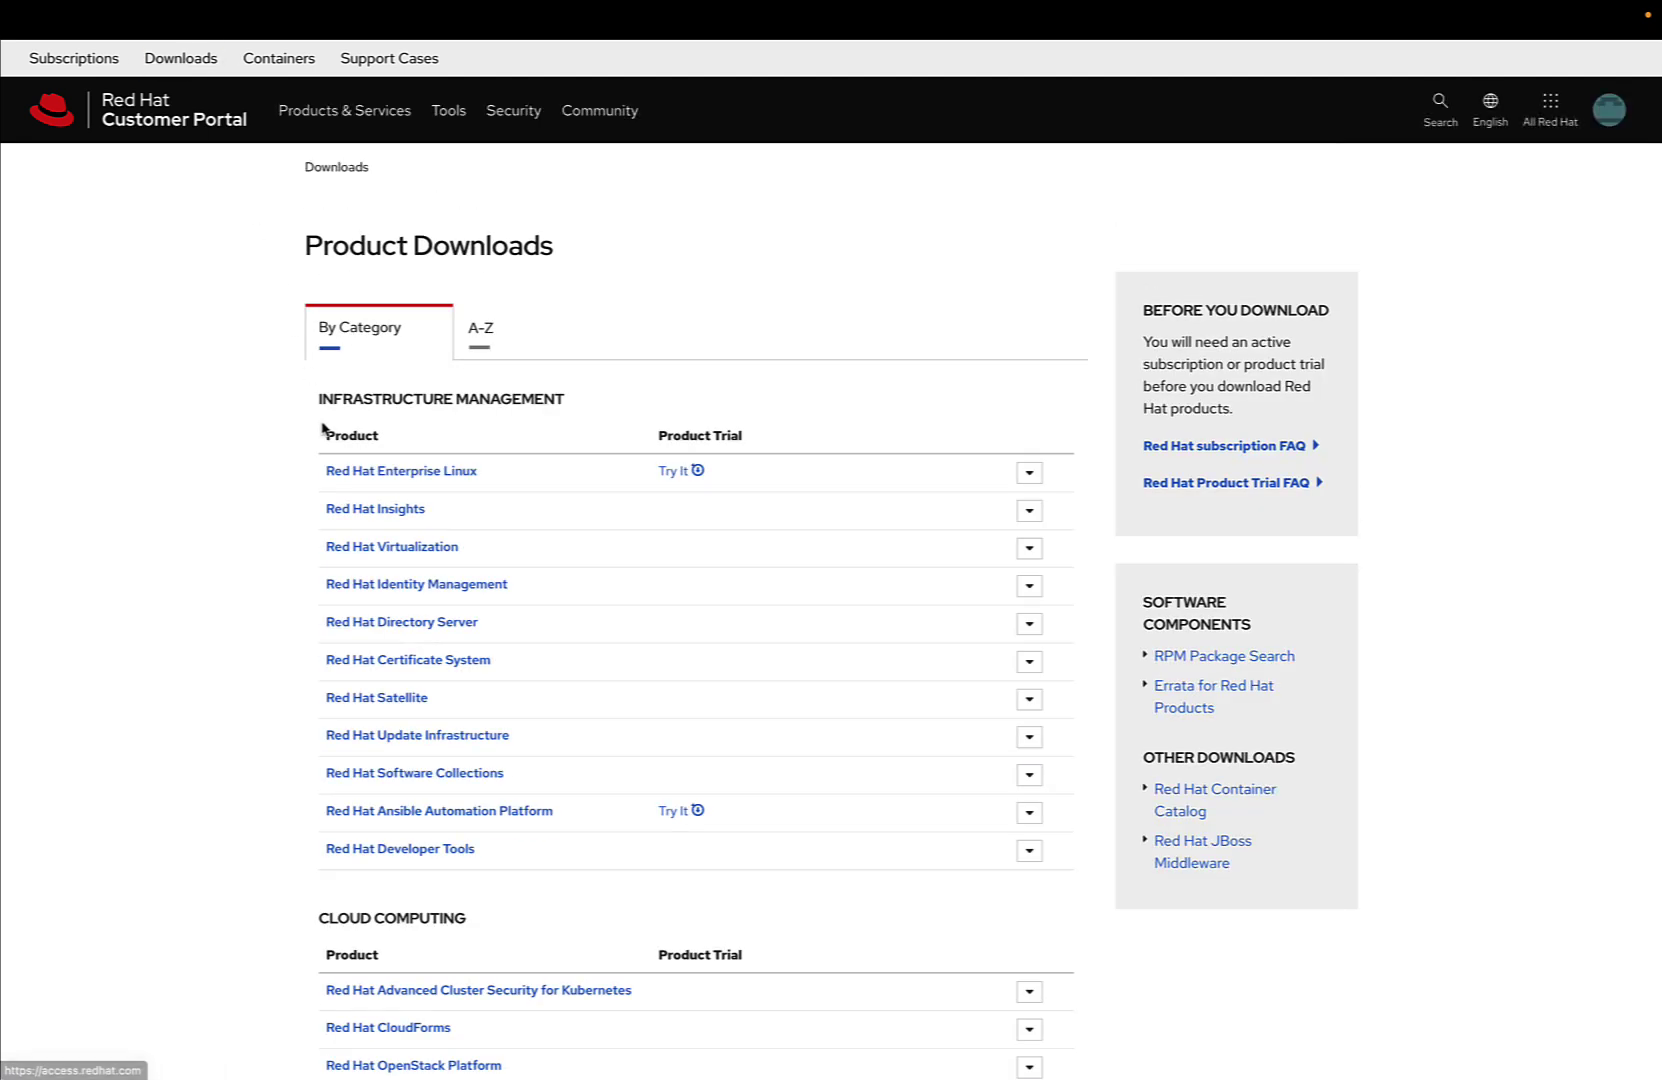
pyautogui.click(416, 812)
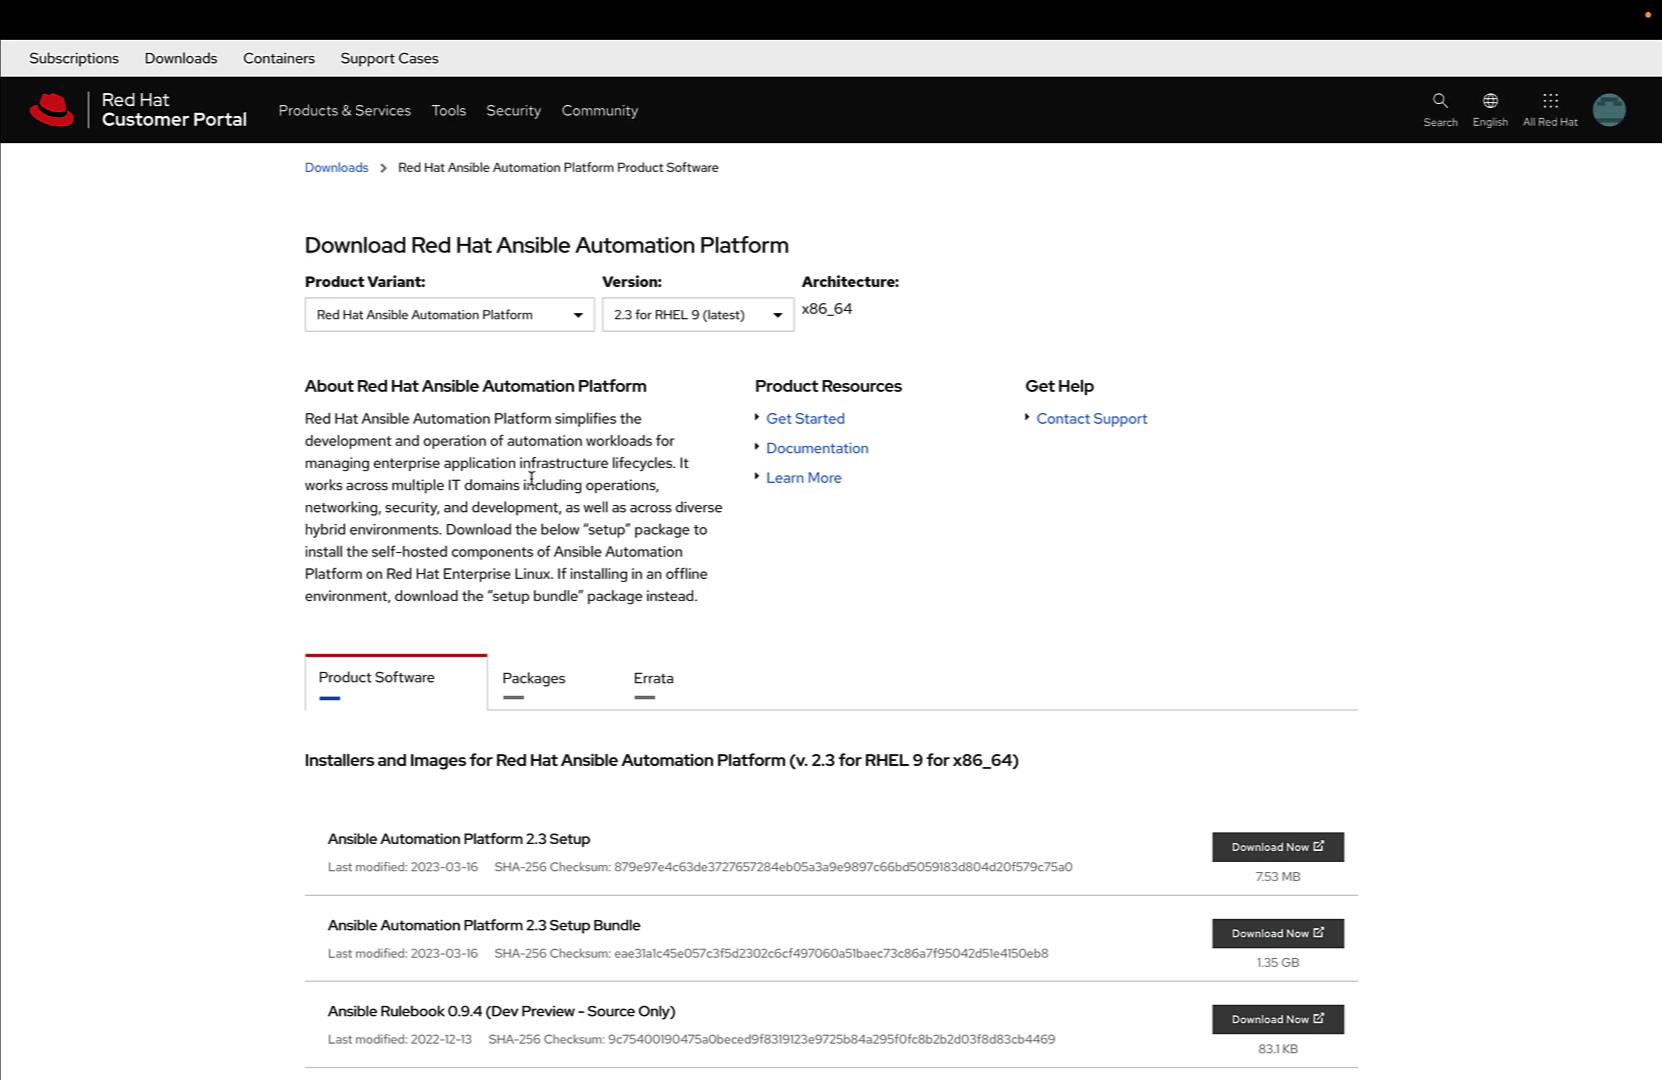
pyautogui.click(578, 318)
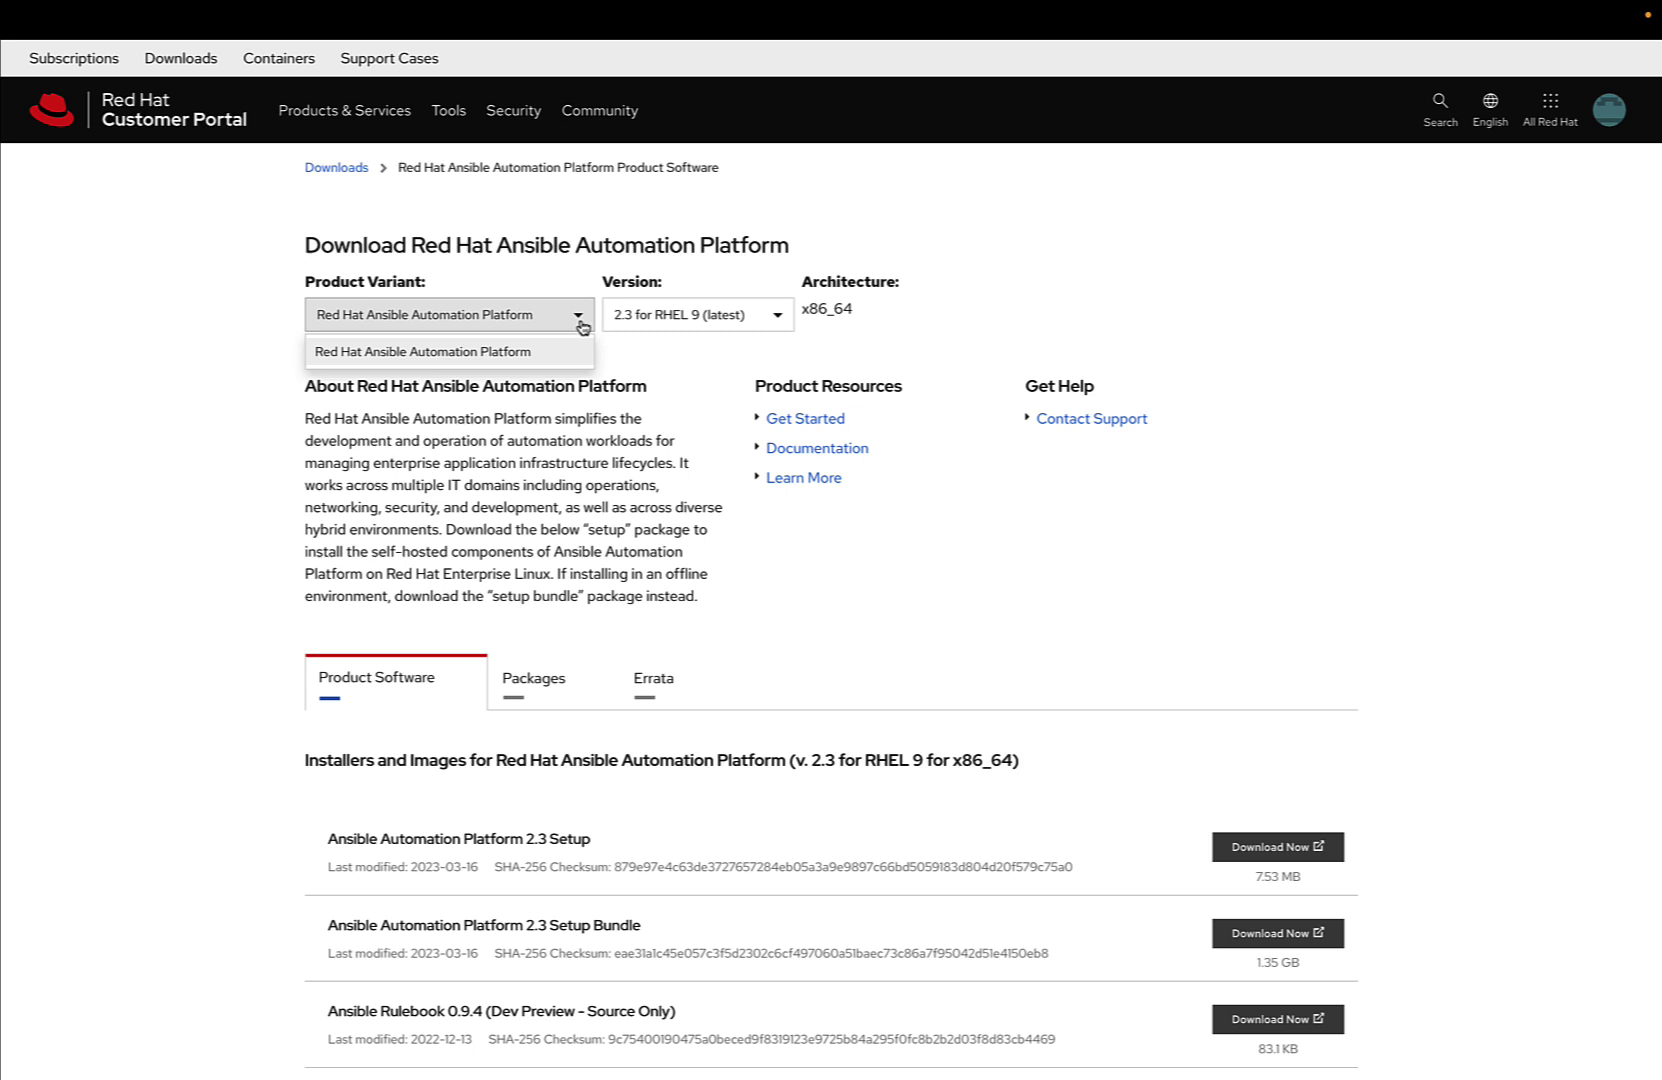
pyautogui.click(723, 318)
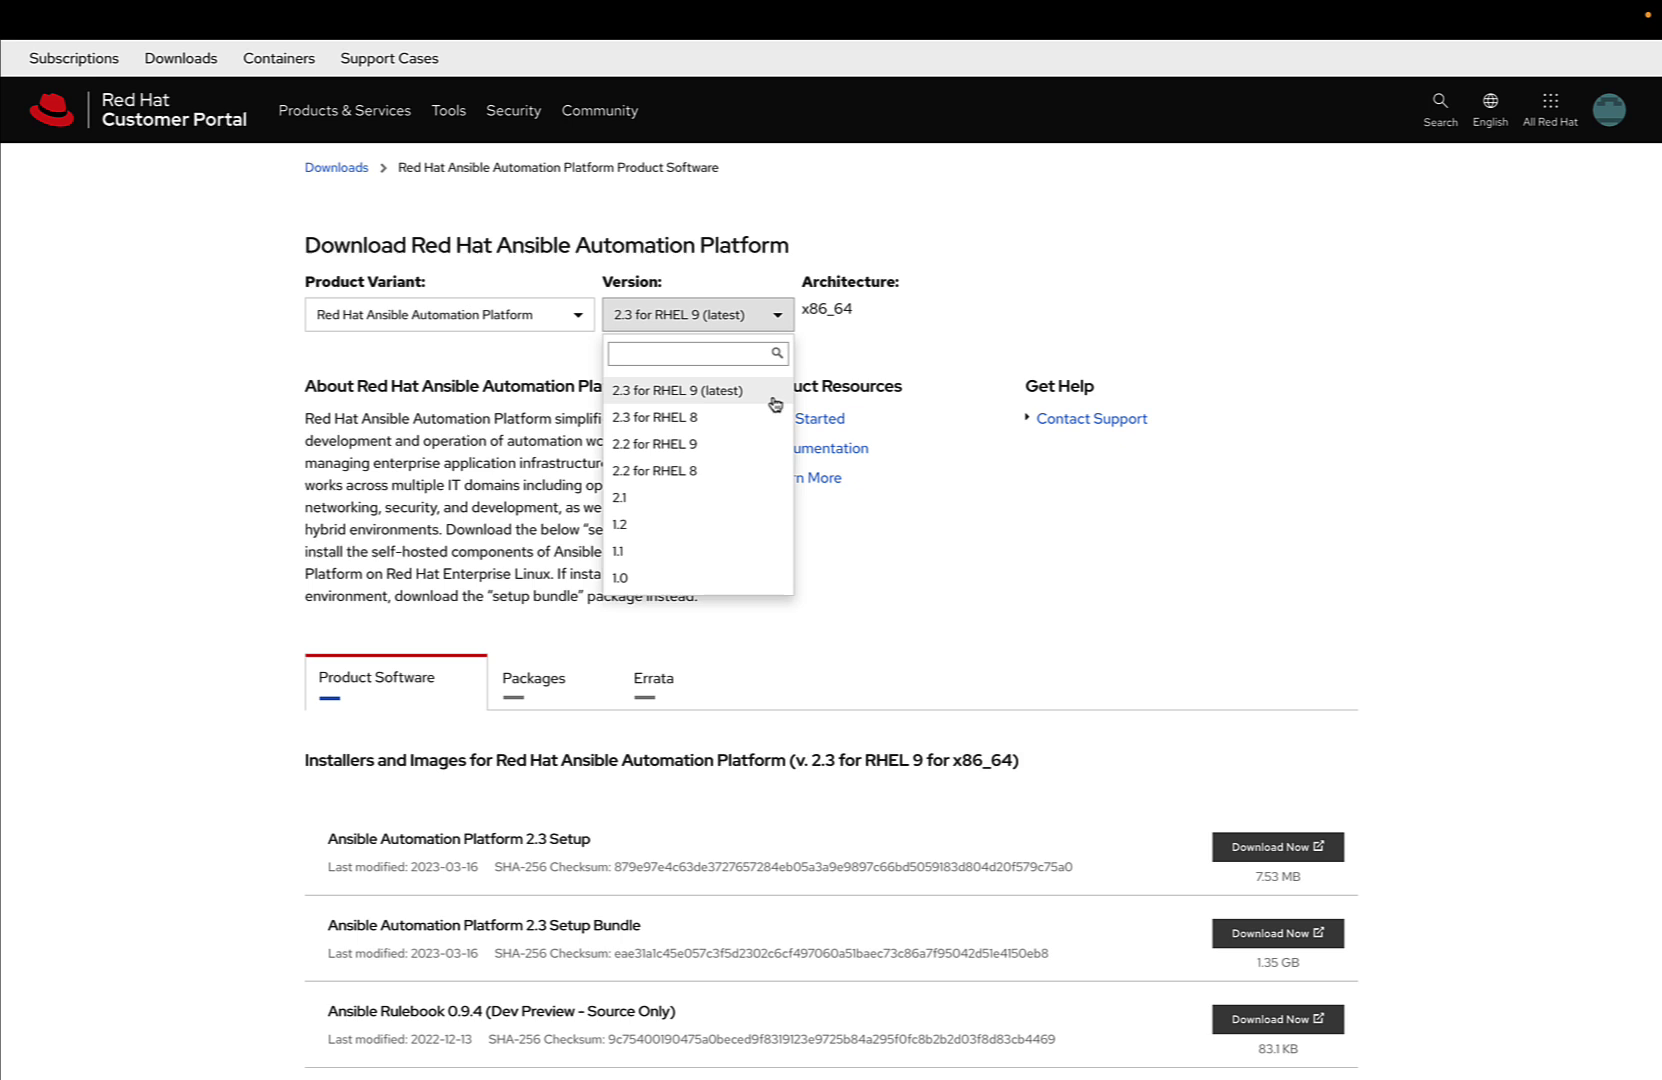
pyautogui.click(894, 313)
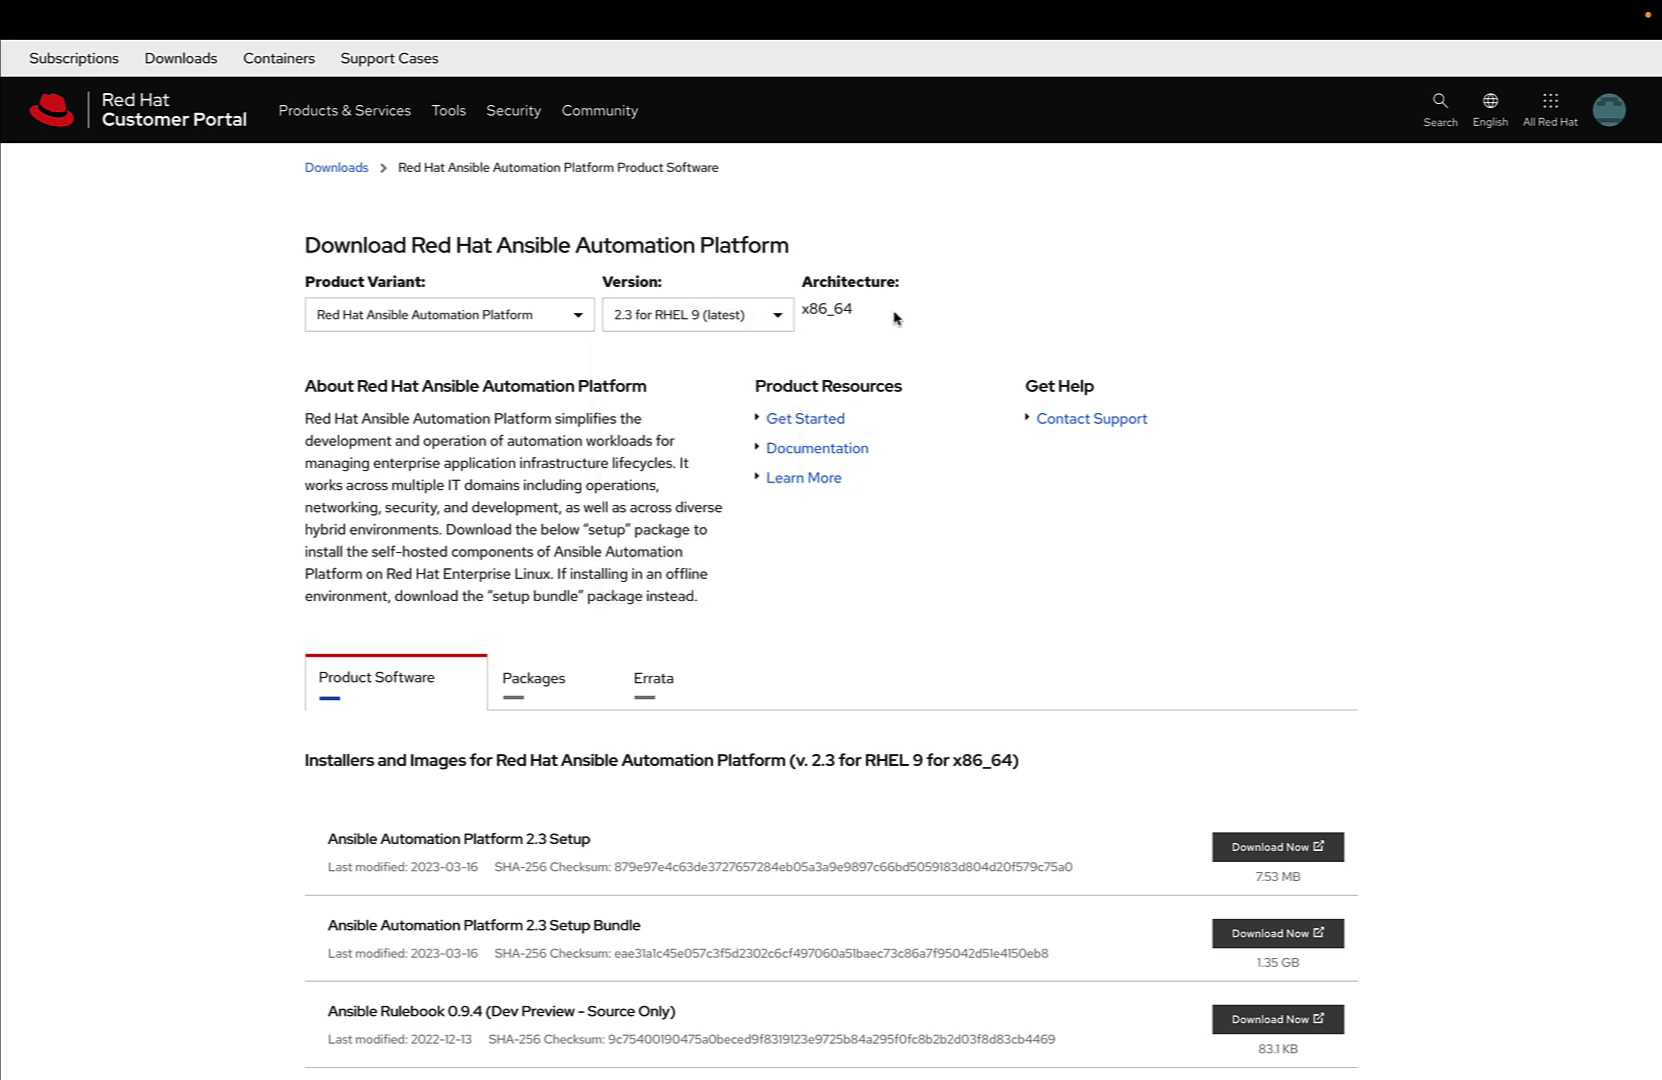
# Scroll down to the 2.3 Installers and Images list with the 1.35 GB Setup Bundle
pyautogui.scroll(-4, 894, 318)
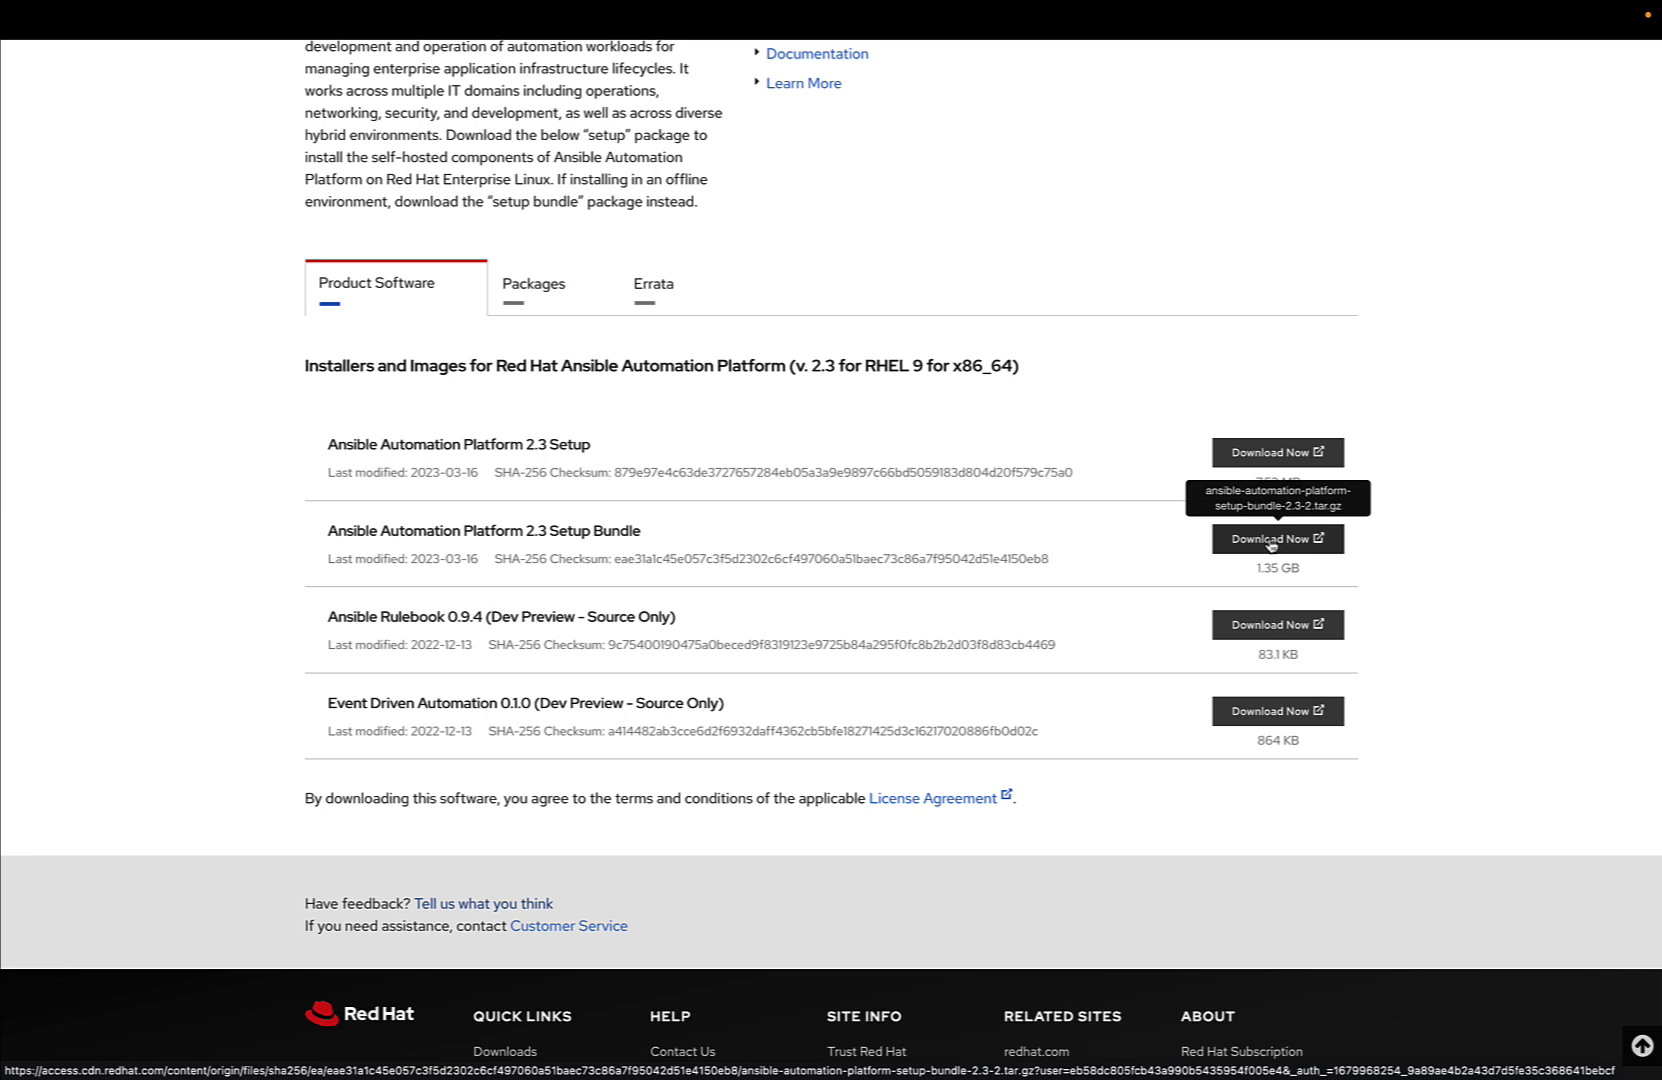
# Download ansible-automation-platform-setup-bundle-2.3-2.tar.gz and confirm saving the file
pyautogui.click(1271, 543)
pyautogui.press('Return')
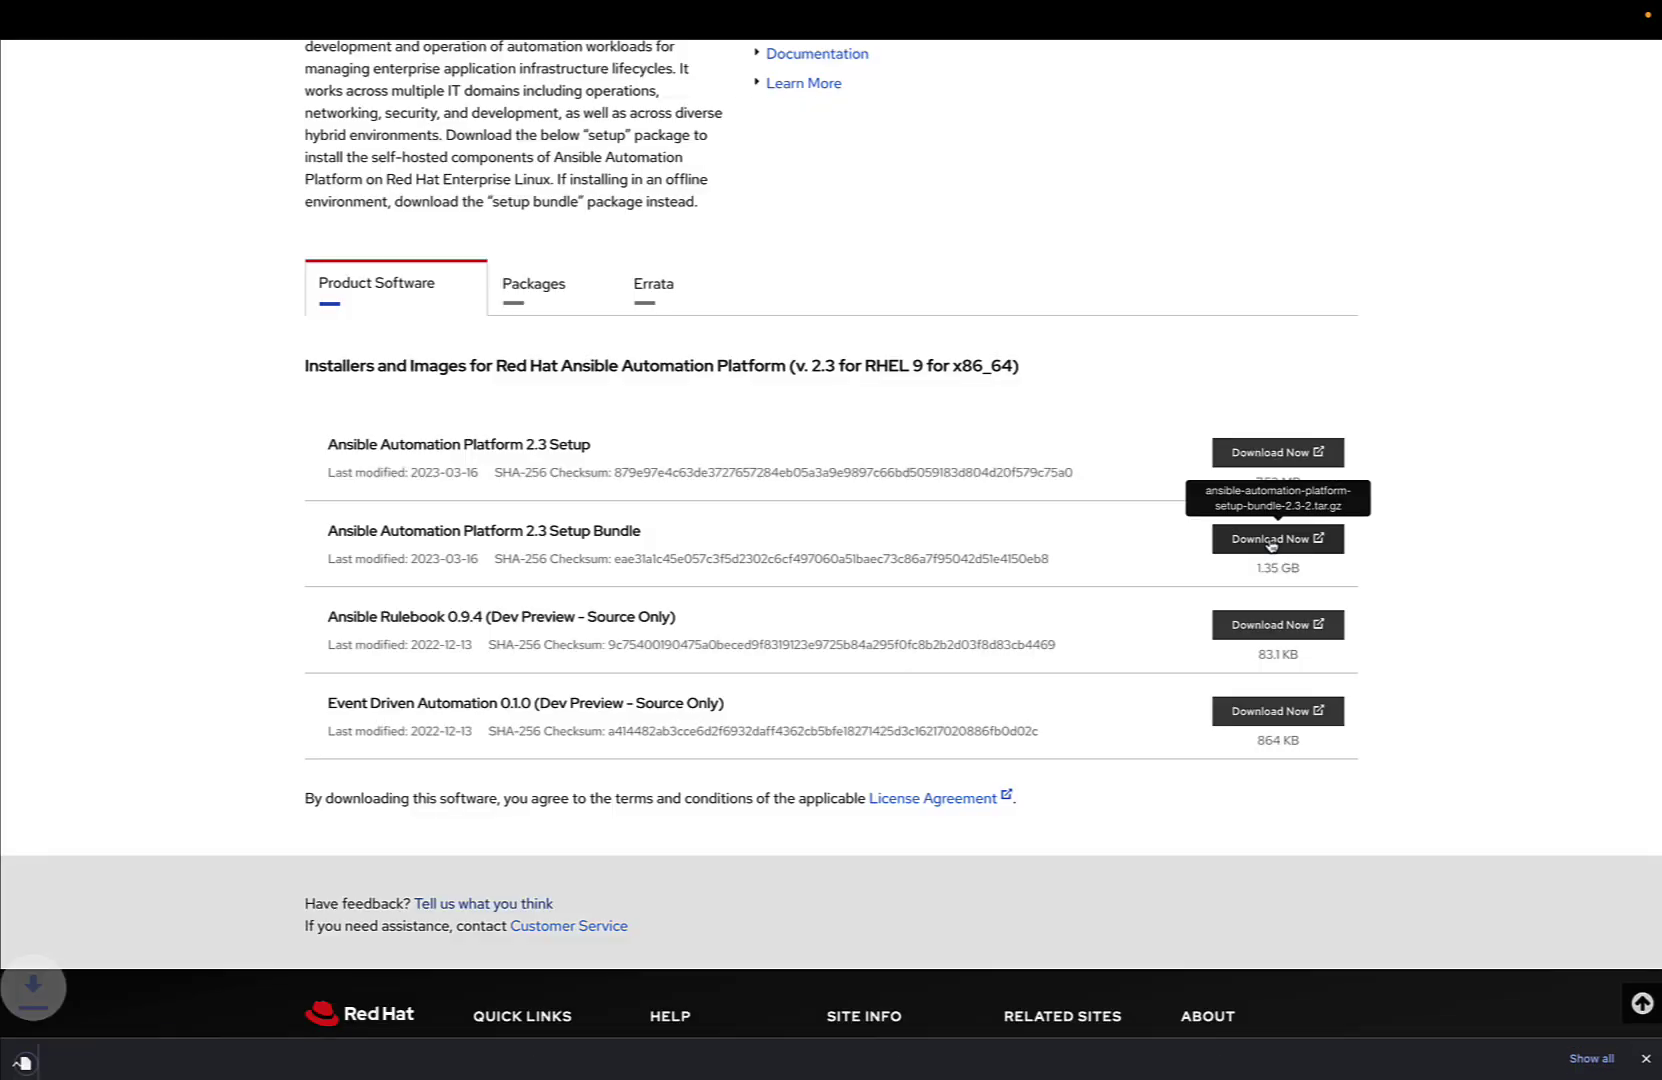